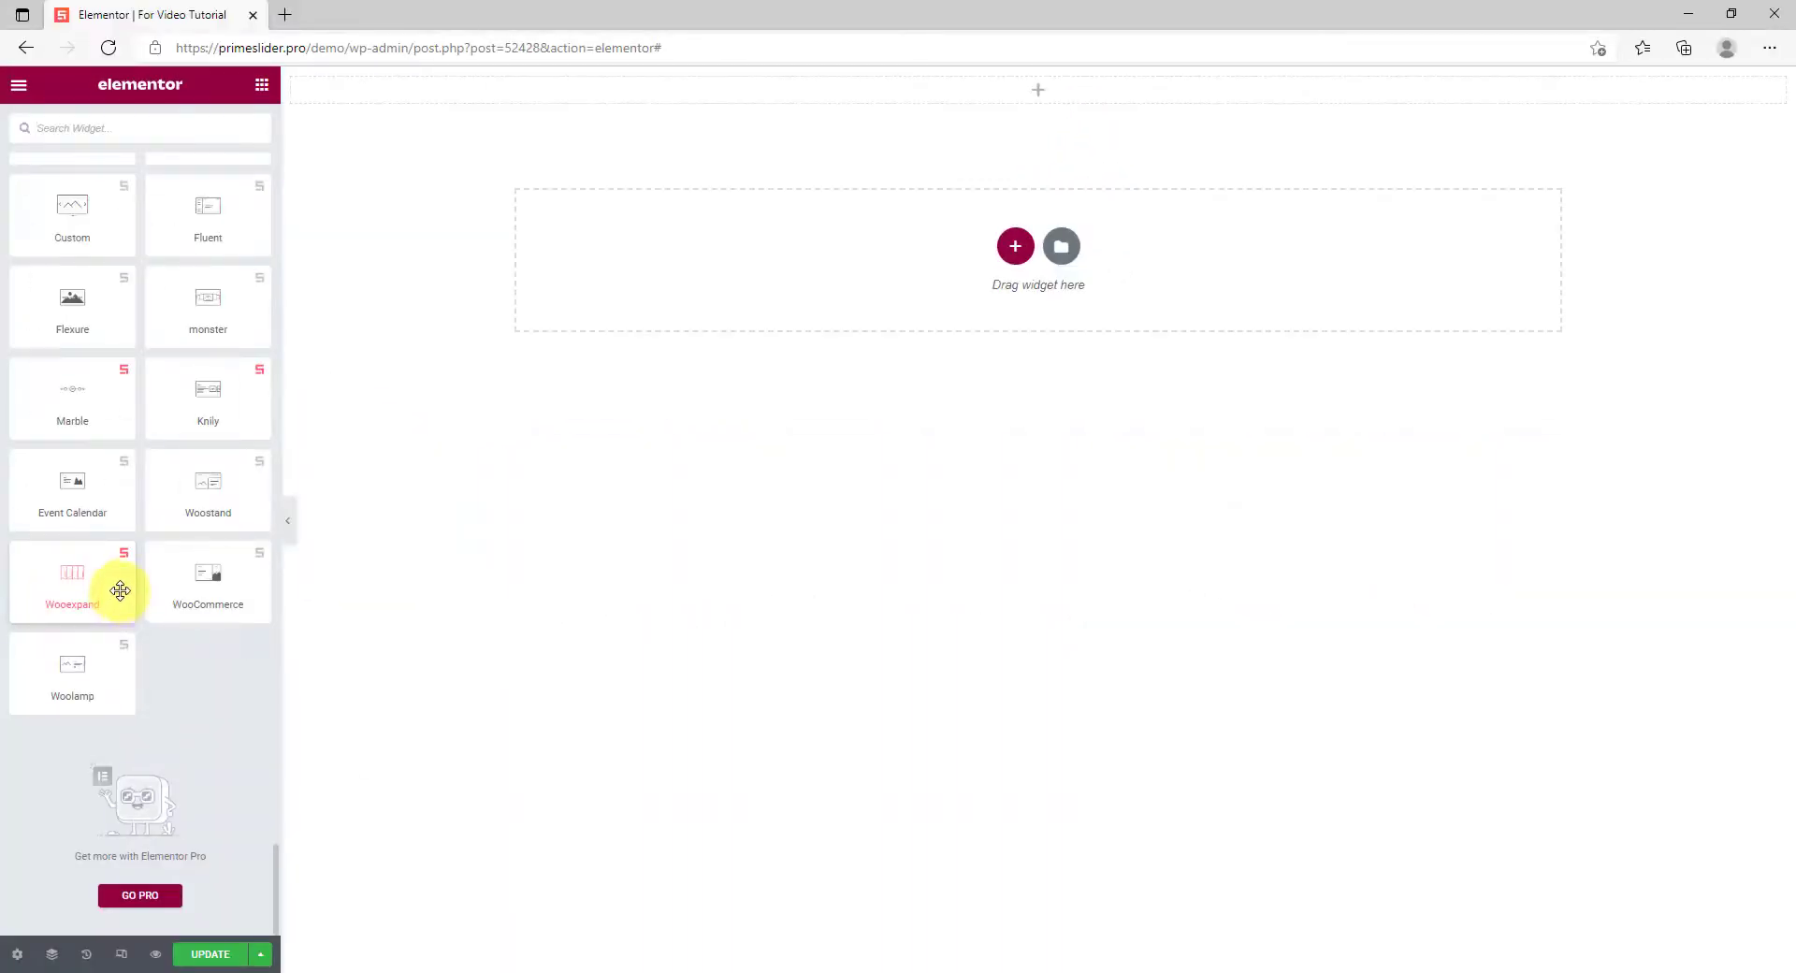
Step: Place the Wooexpand slider at the page top and expand the blue chair, red chair and Prime Slider panels
drag(120, 590, 1075, 108)
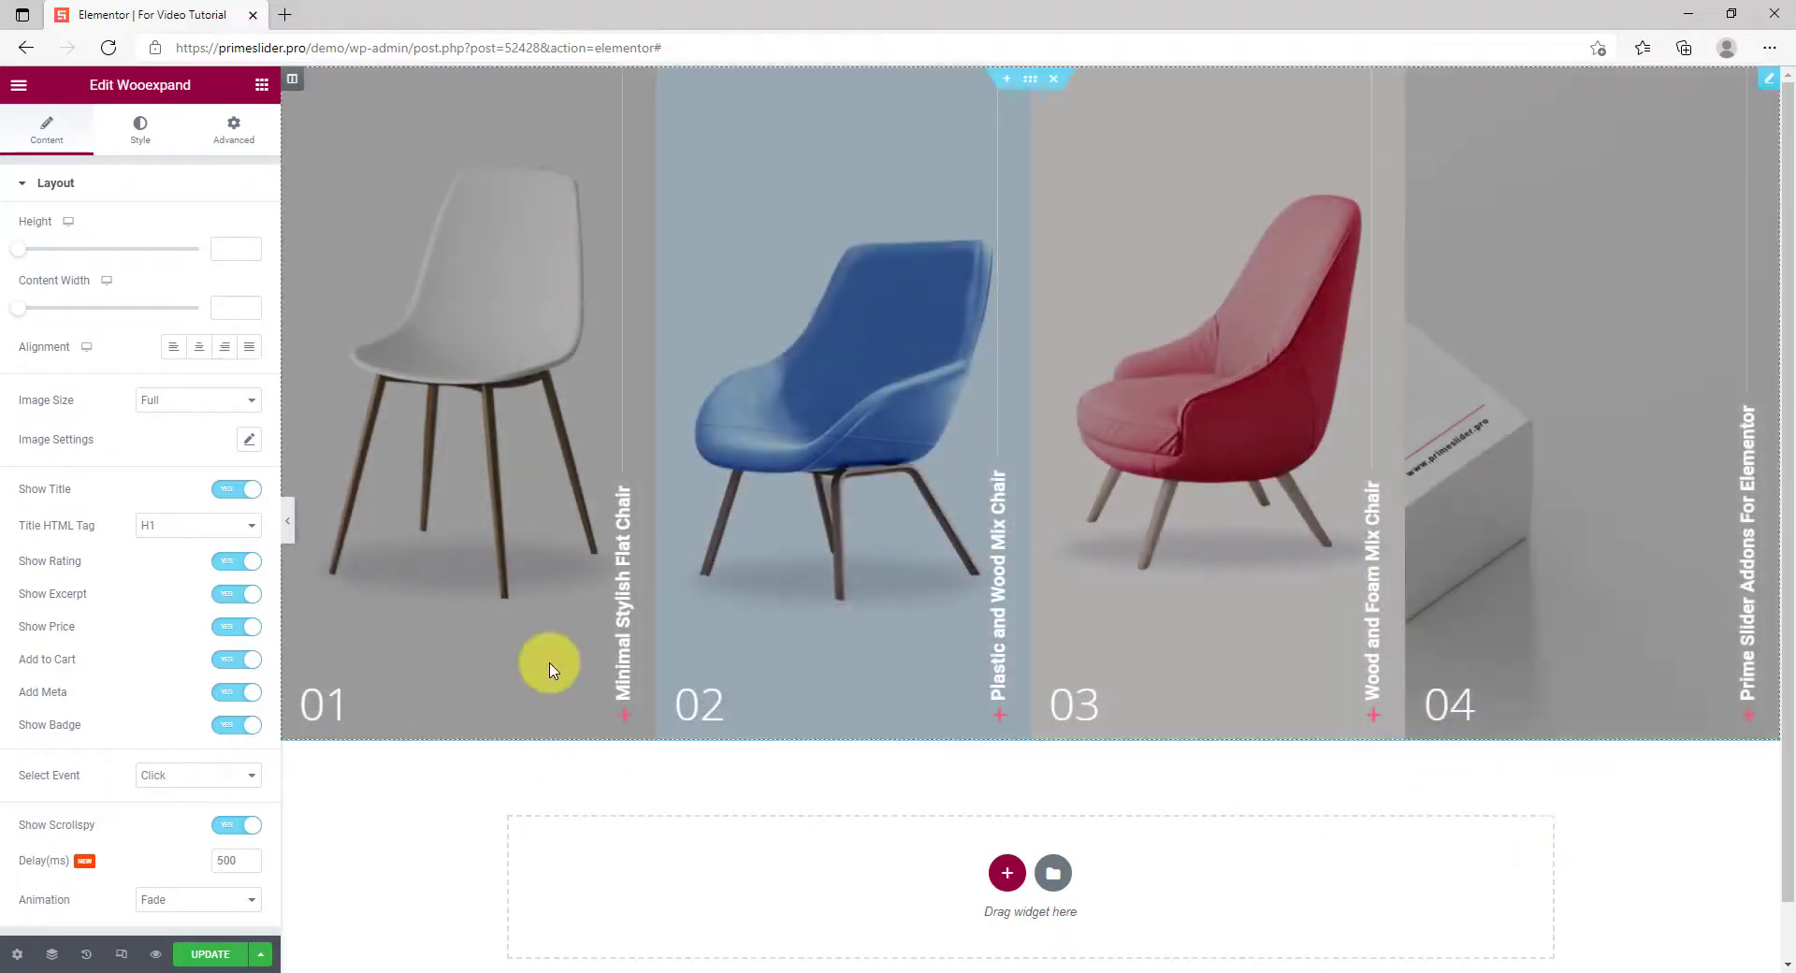
click(945, 365)
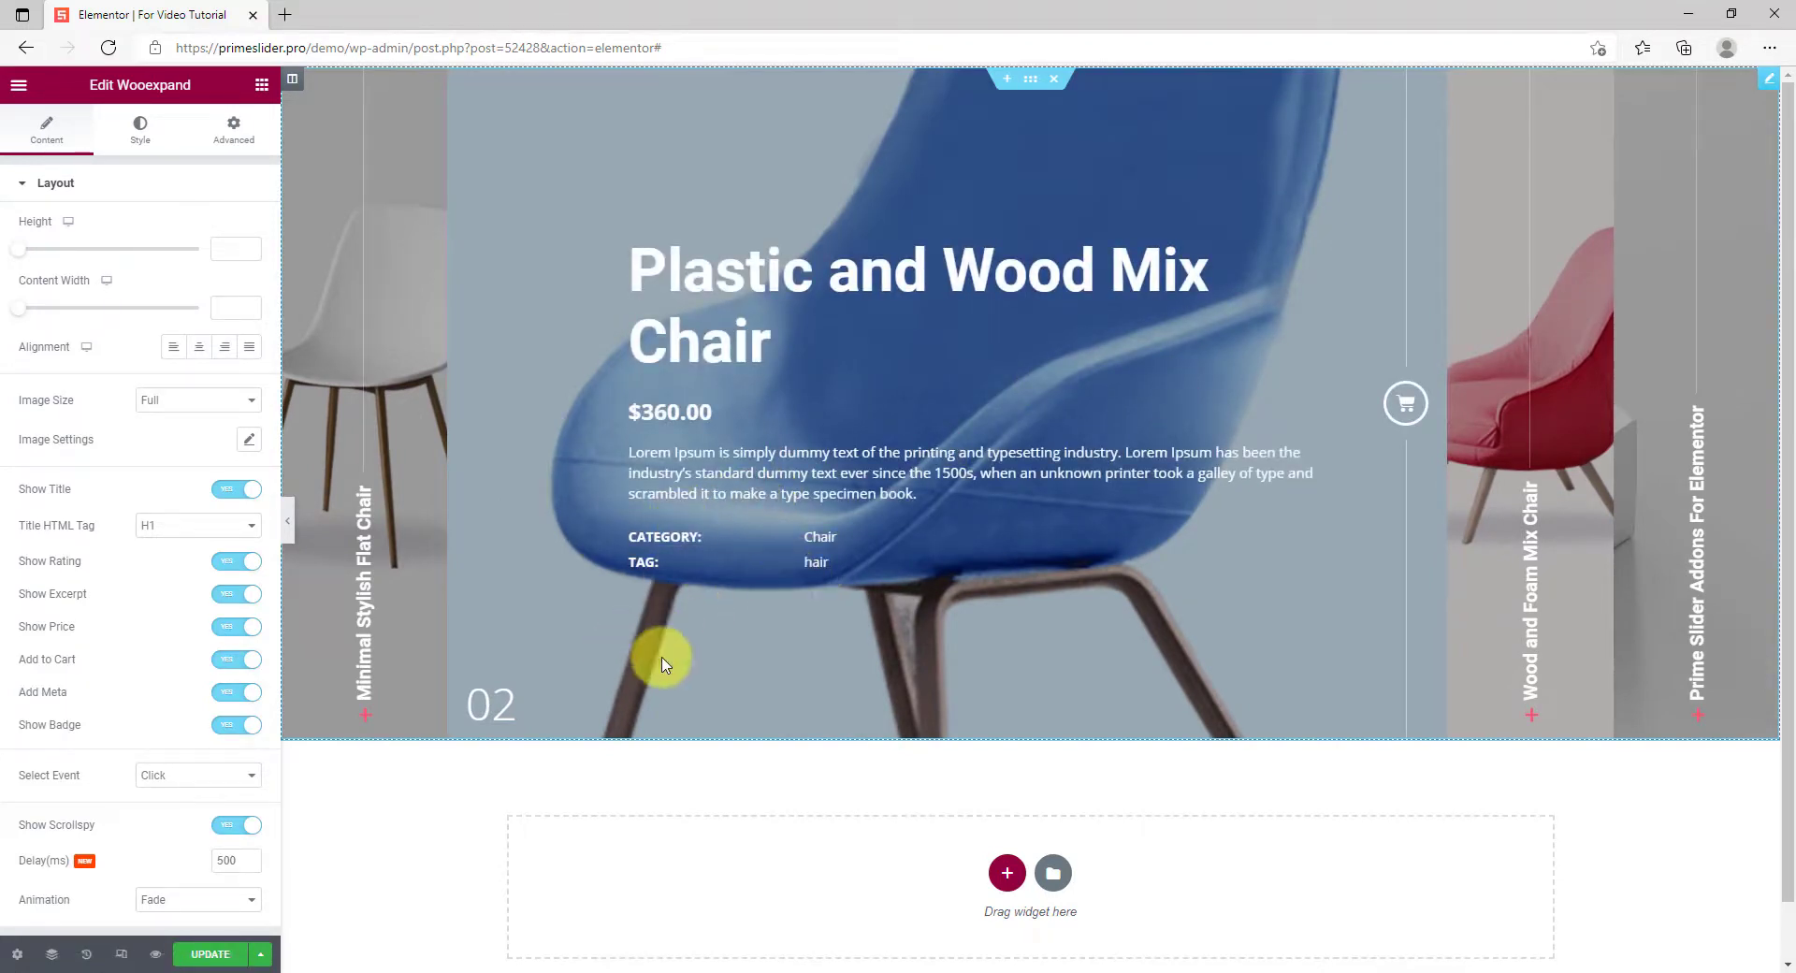
click(1522, 502)
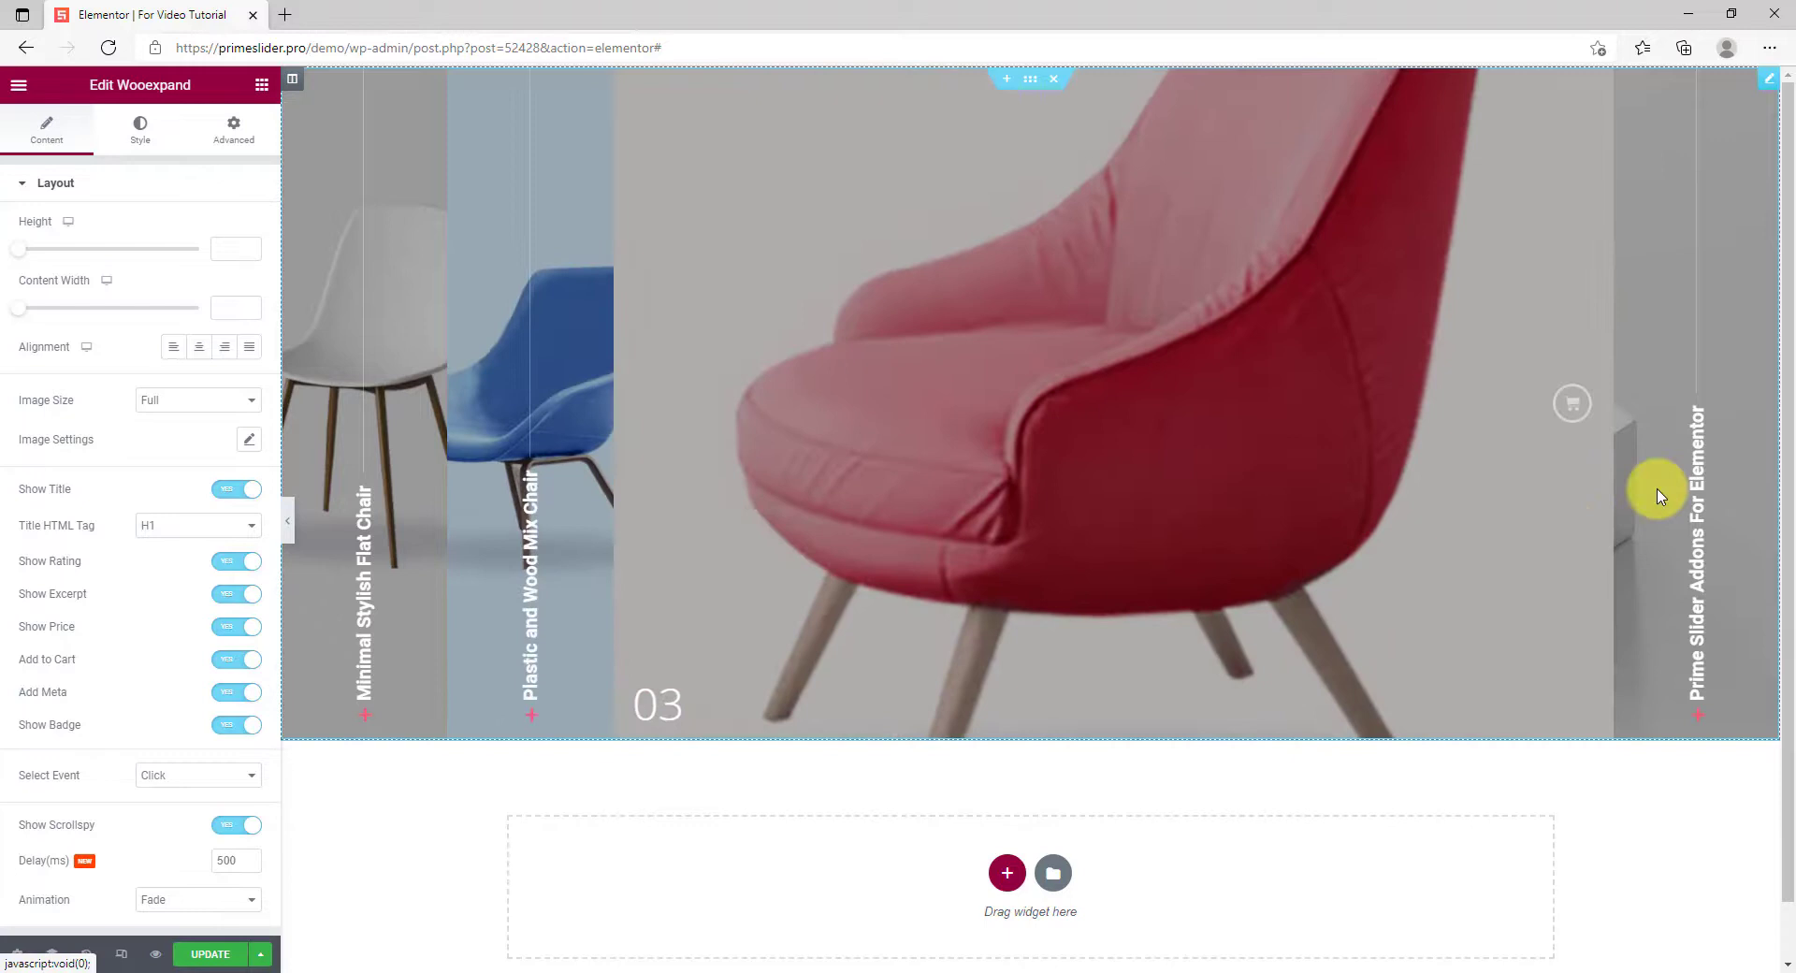
click(1661, 497)
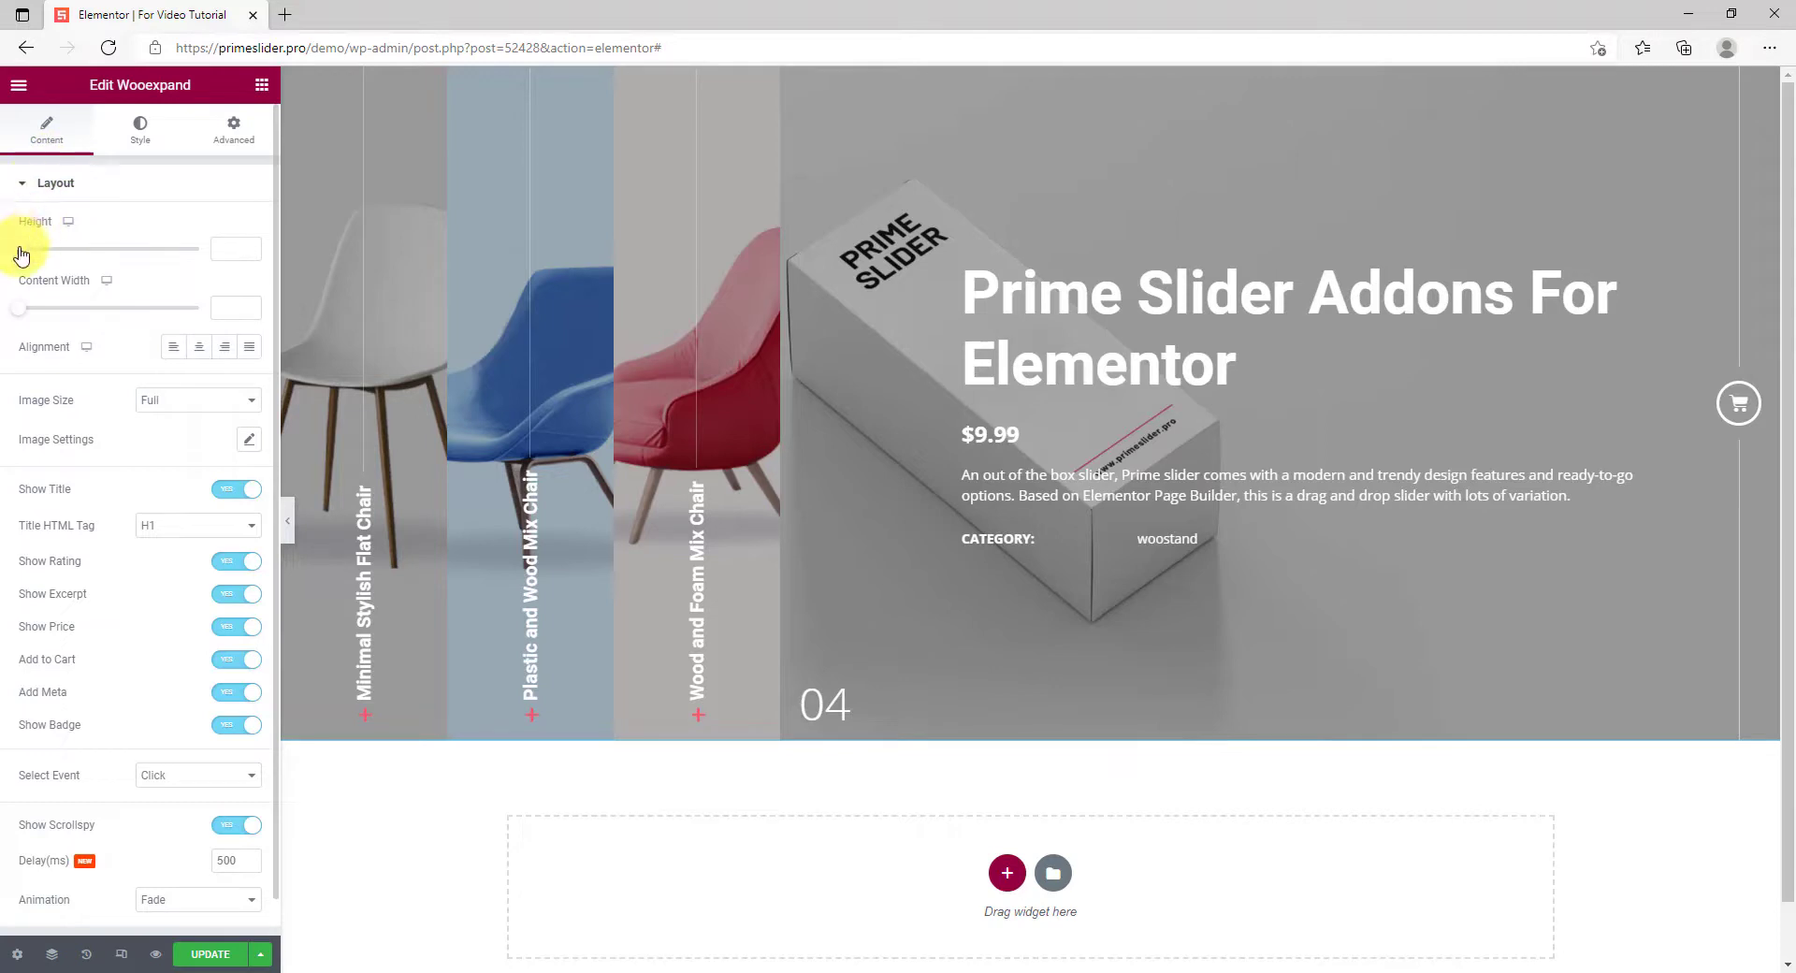
Step: Set slider Height to 800 and Content Width to 74, keeping slide text left-aligned
drag(22, 255, 133, 263)
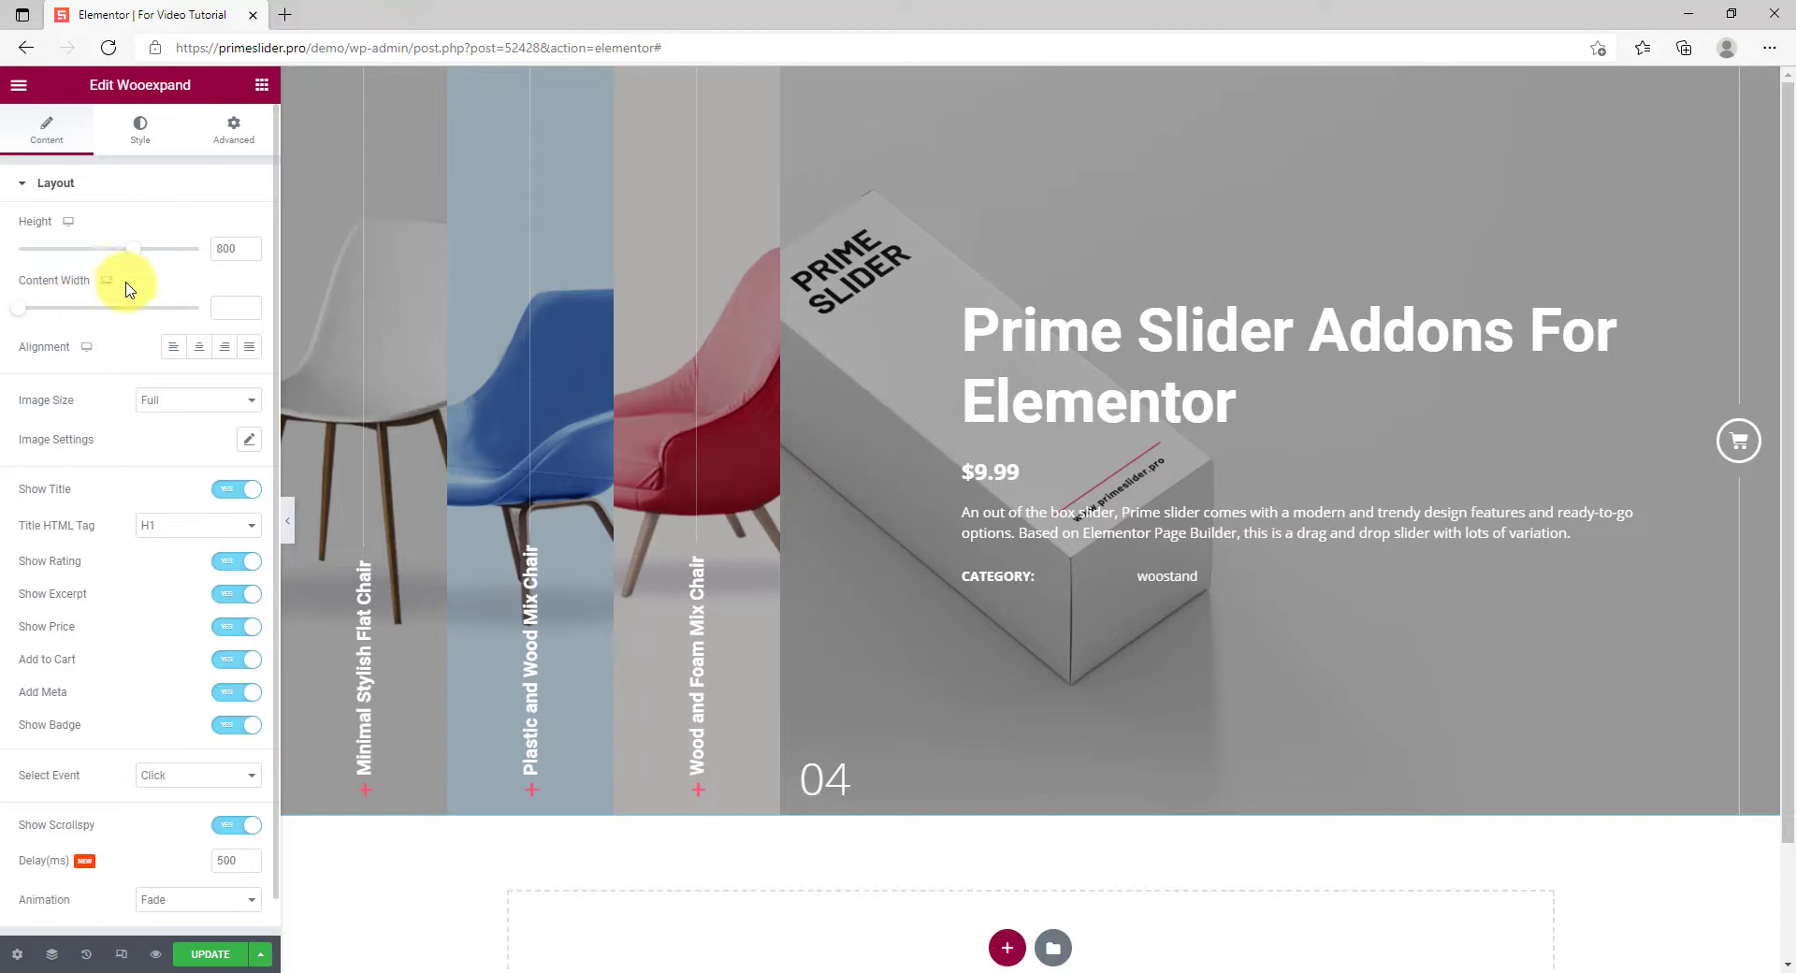
mouse_move(24, 308)
mouse_down()
mouse_move(183, 321)
mouse_move(156, 320)
mouse_up()
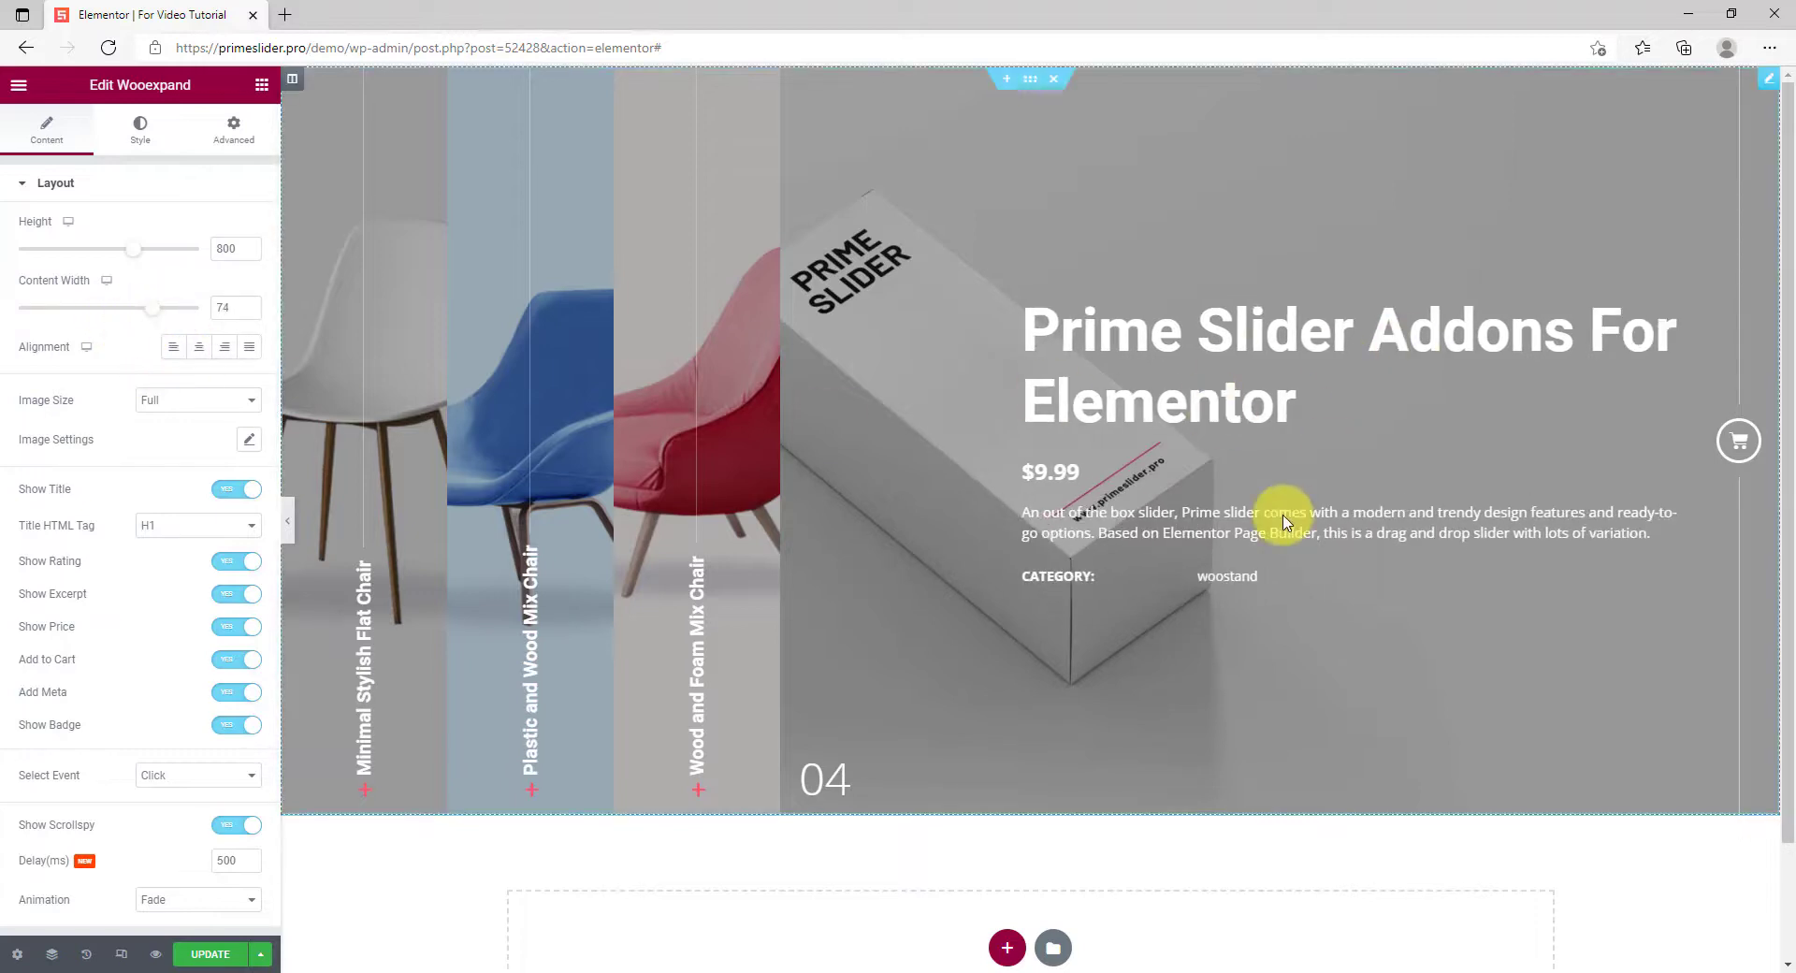
click(195, 353)
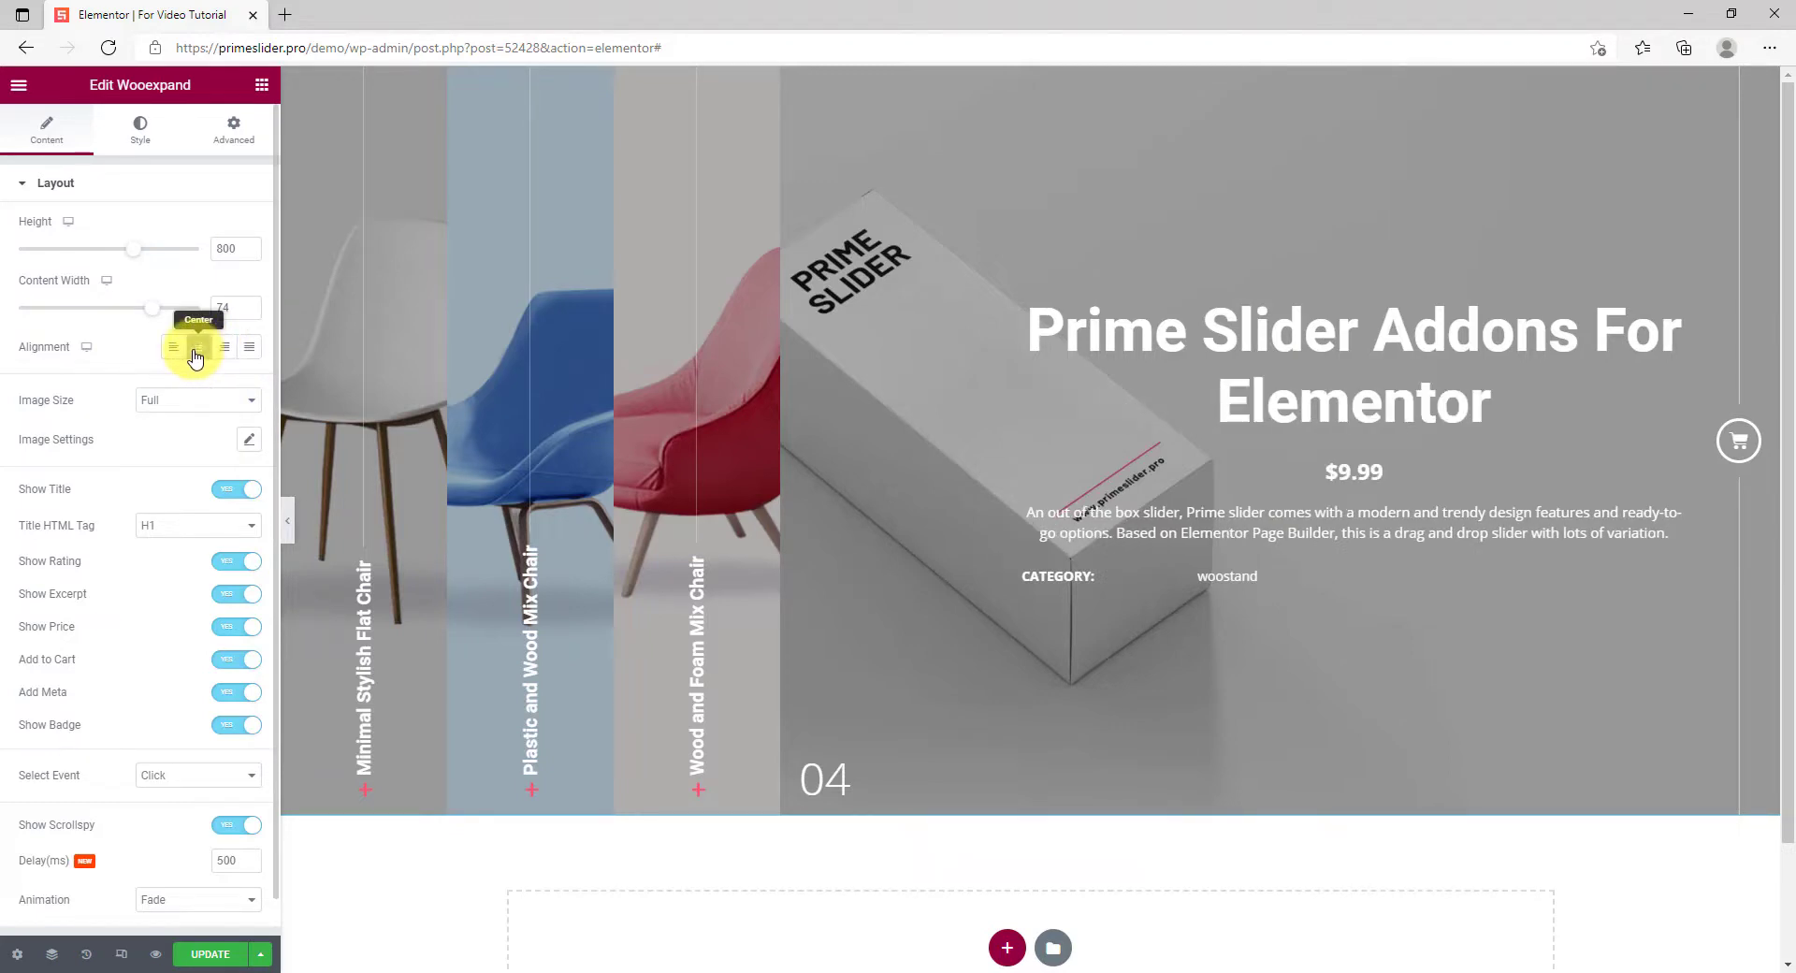
click(229, 356)
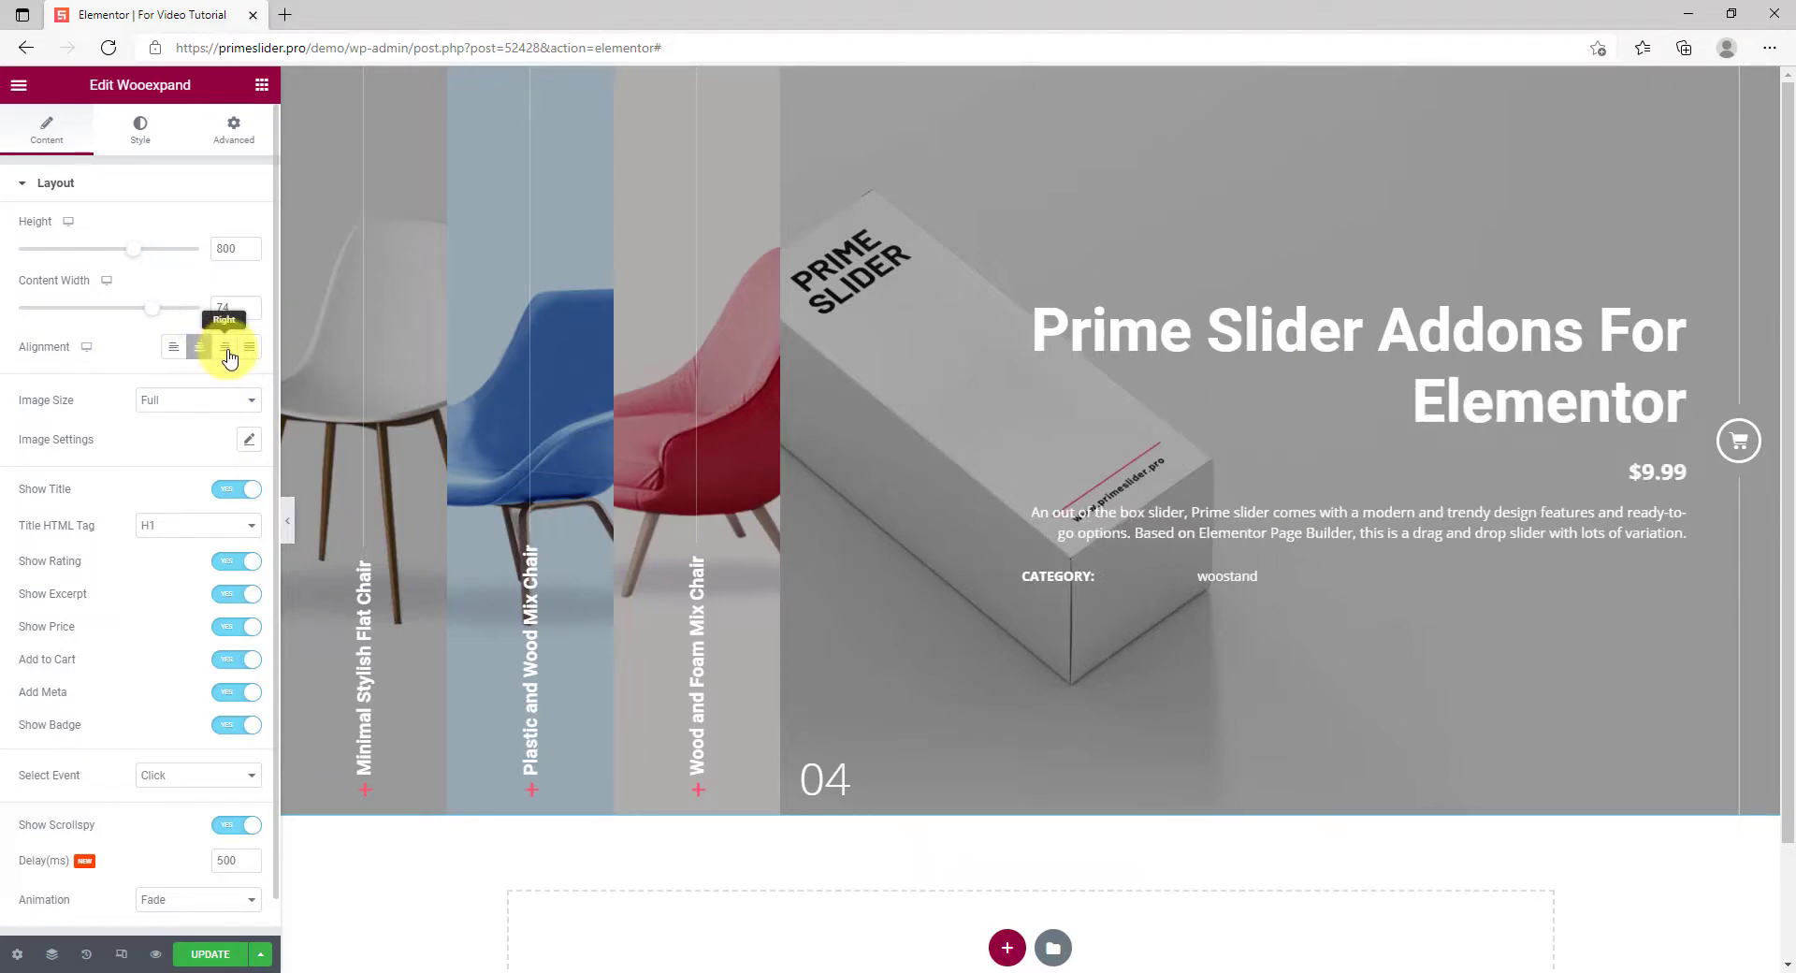
click(174, 352)
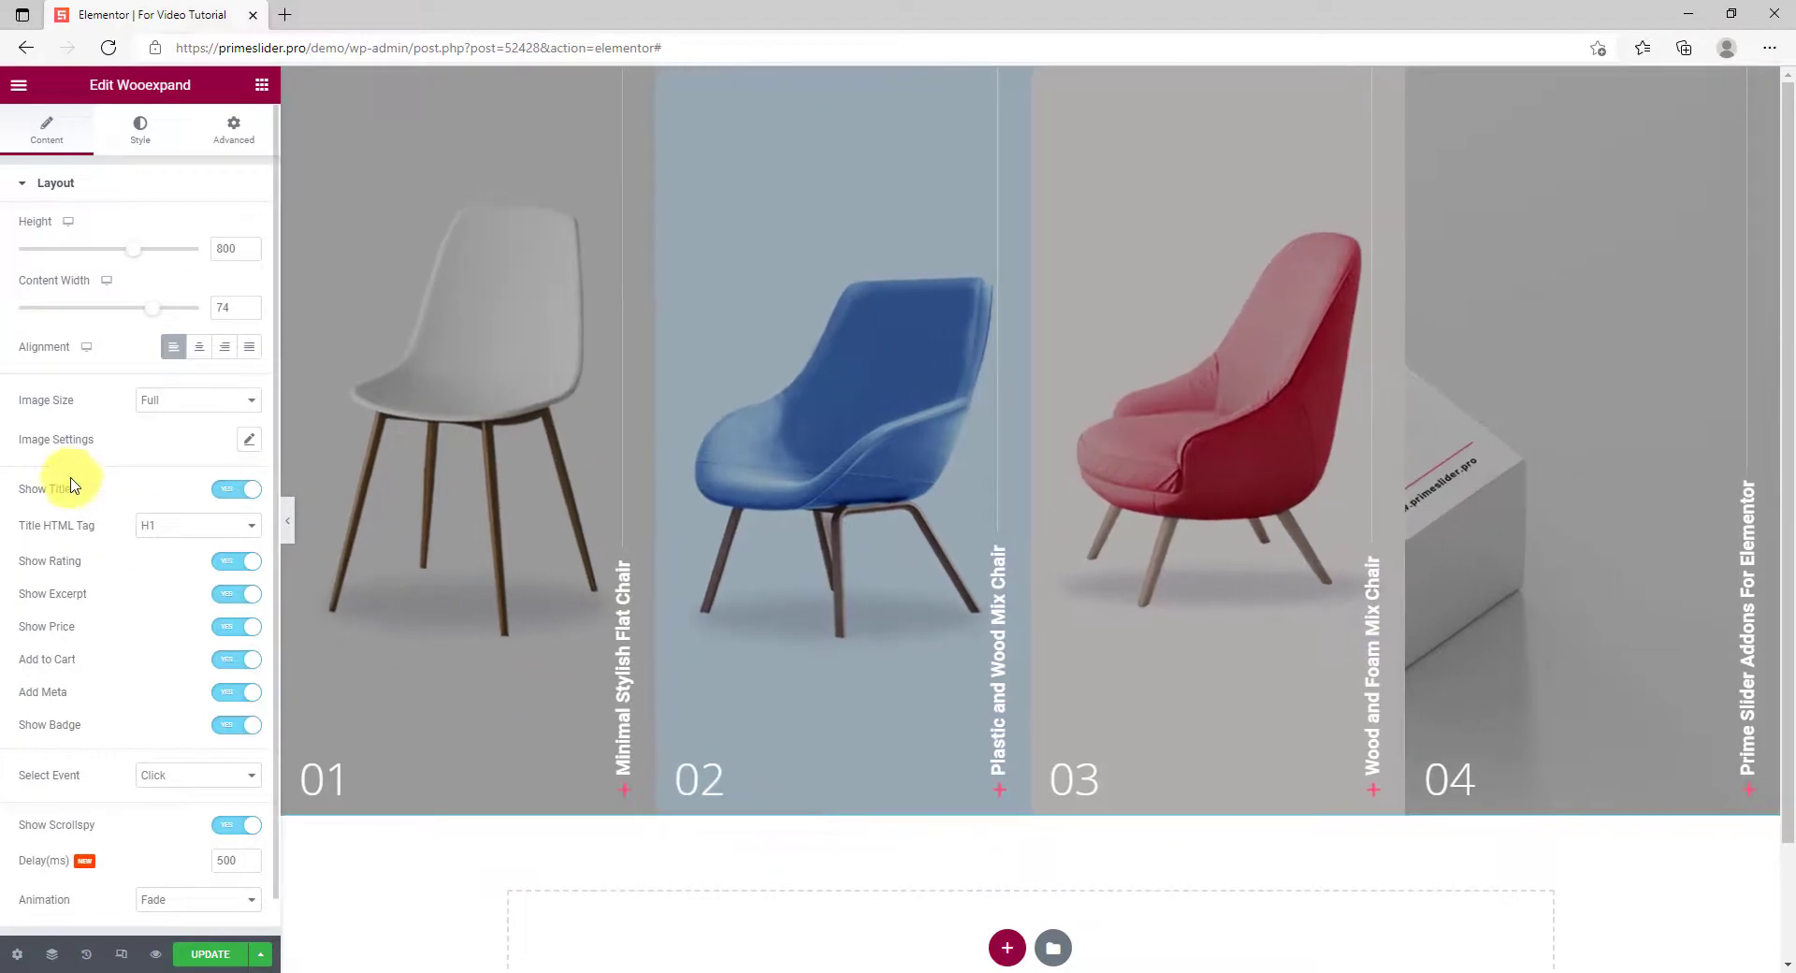
click(197, 402)
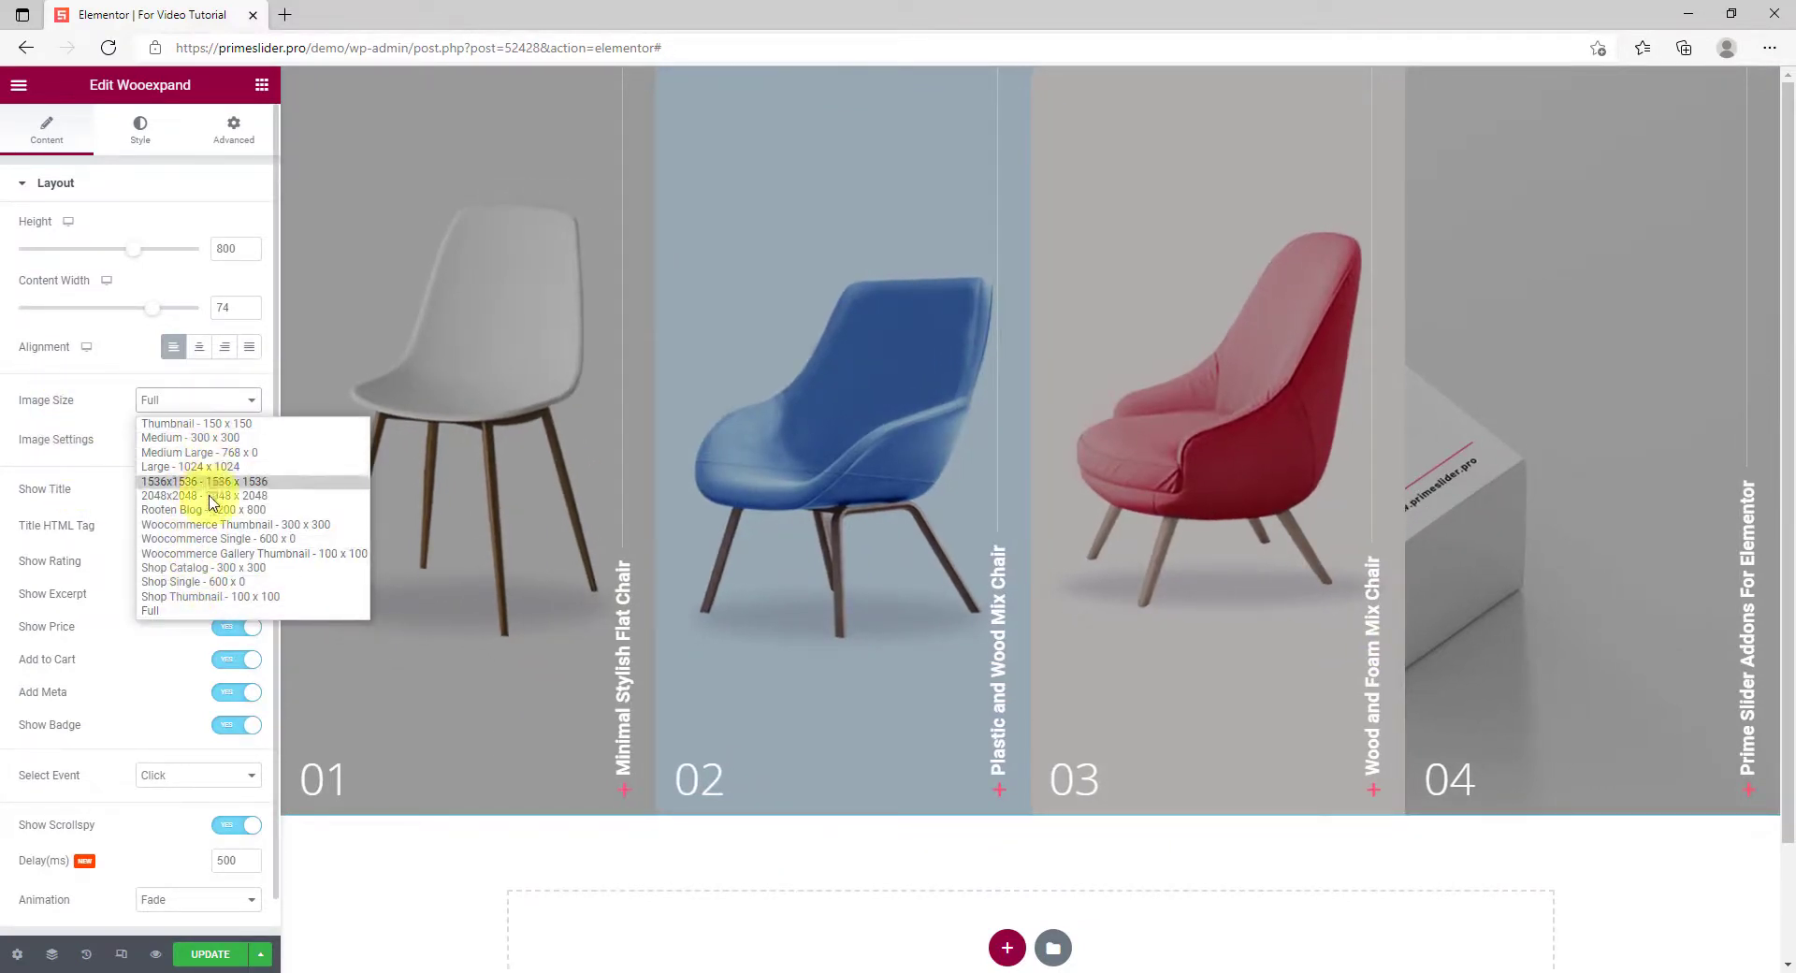
click(109, 404)
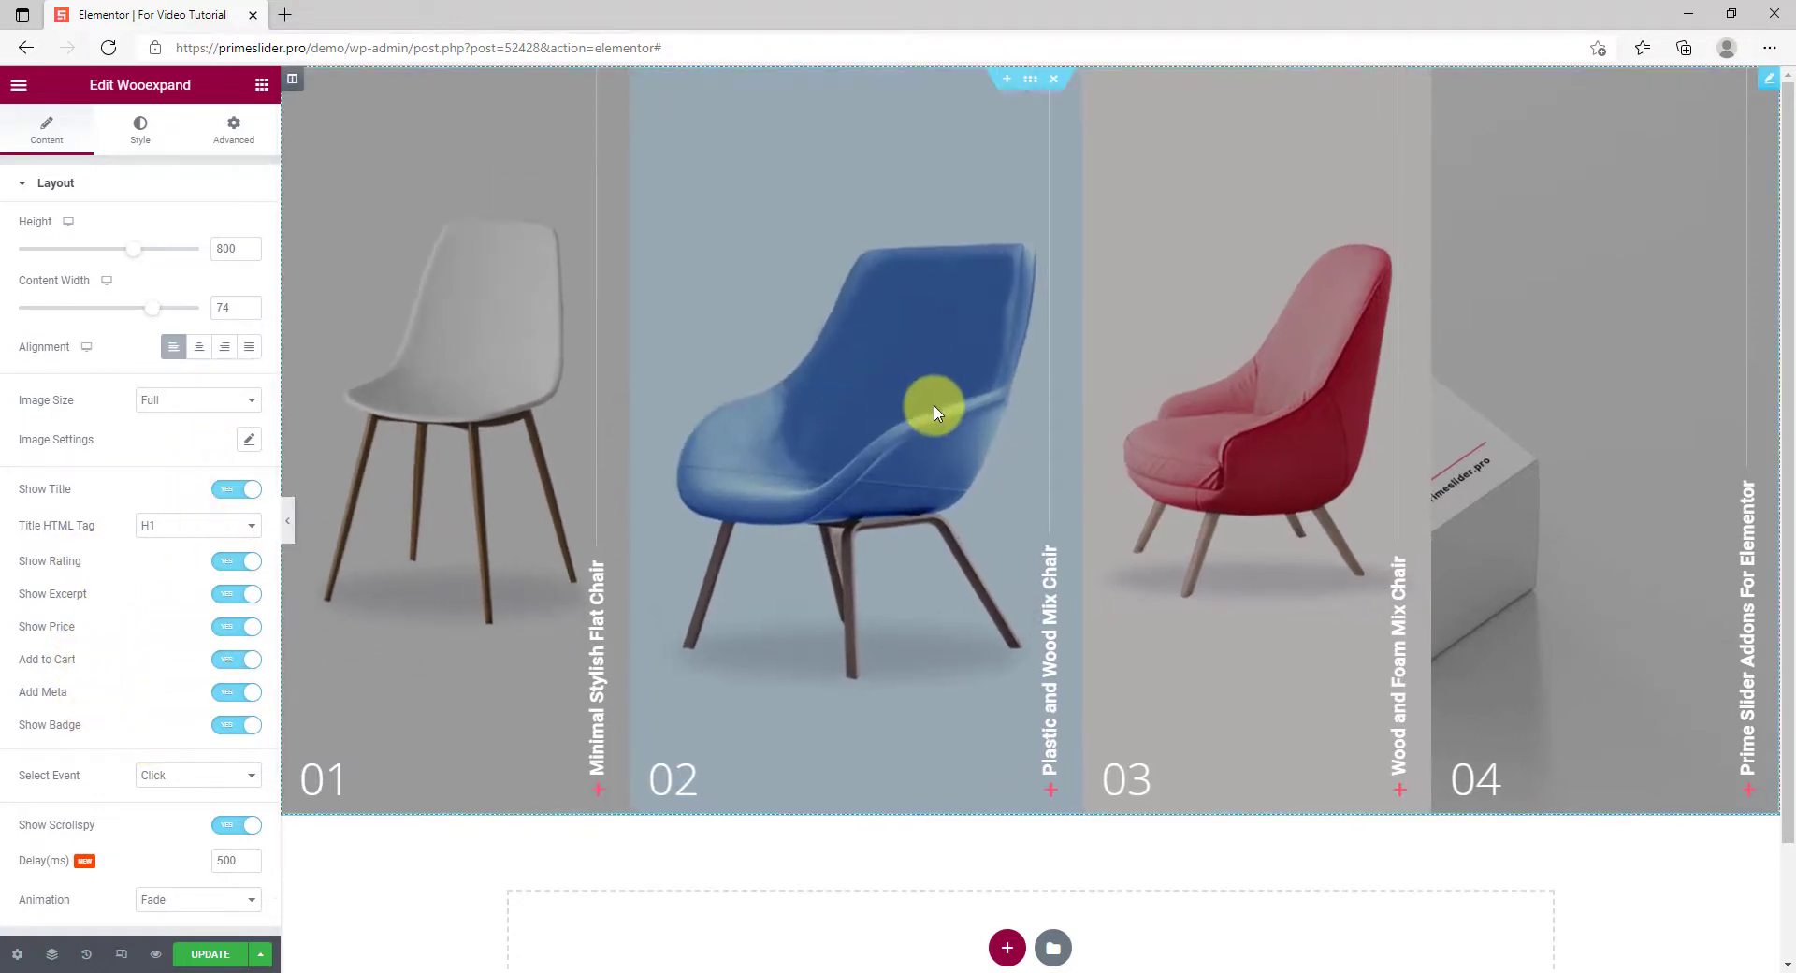
click(939, 411)
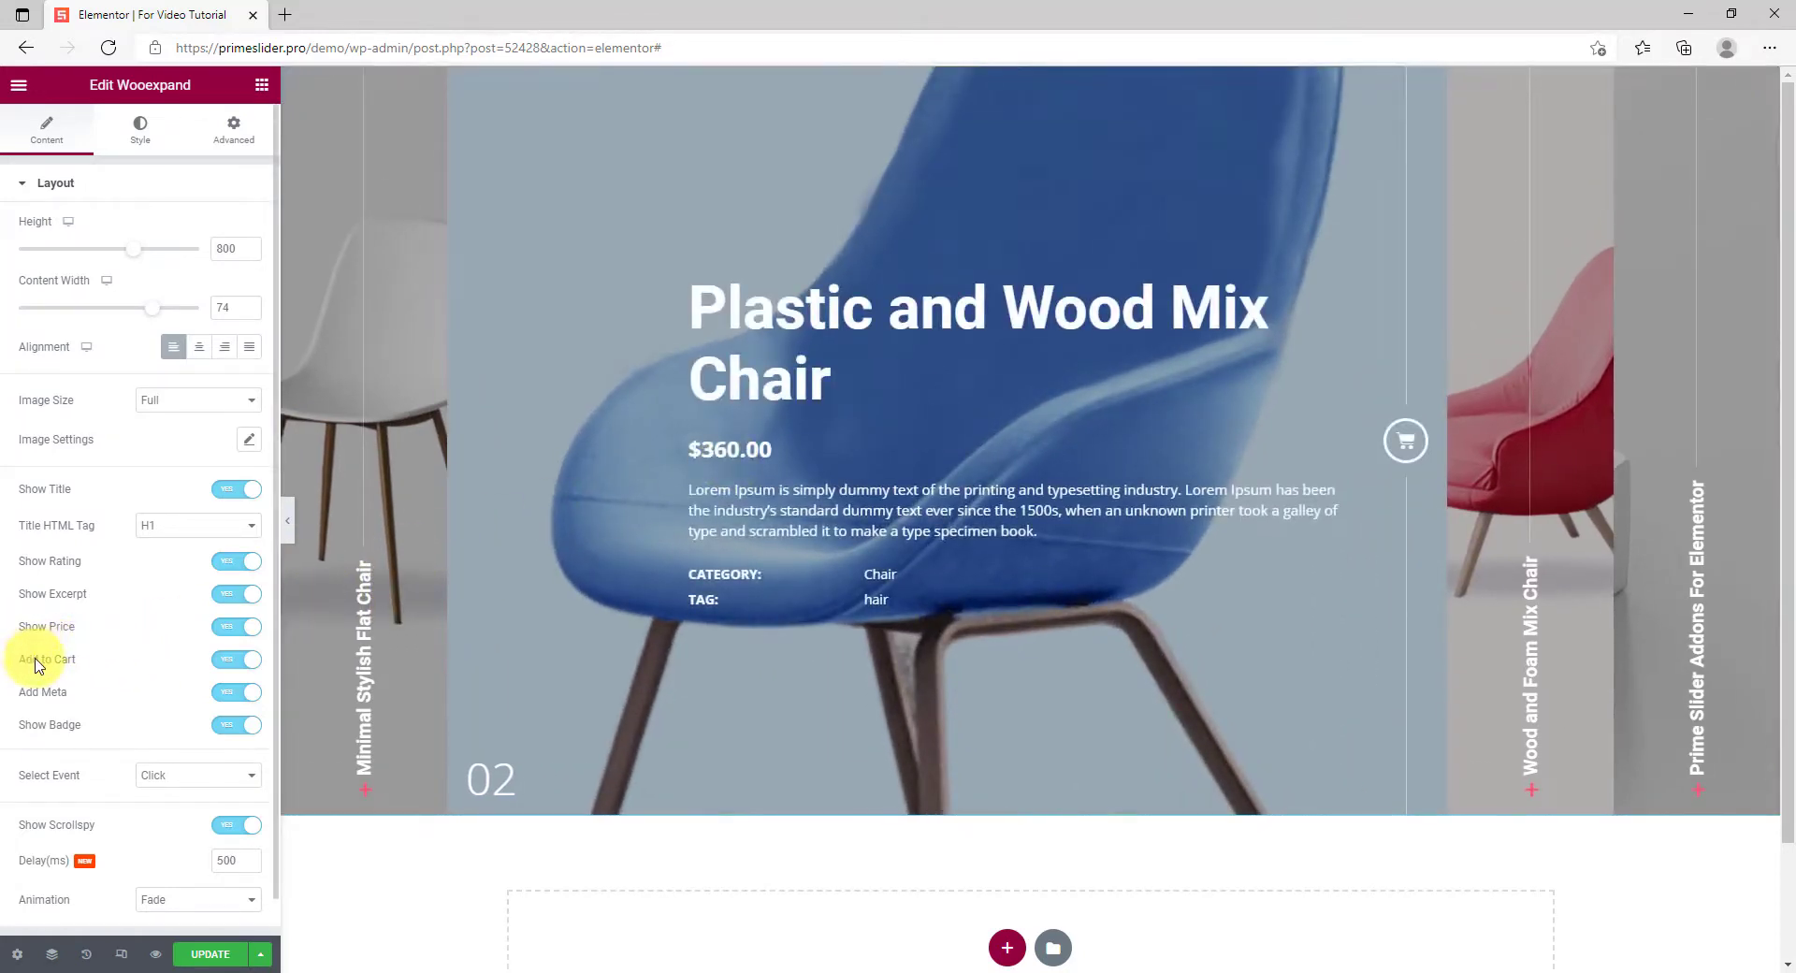
click(243, 597)
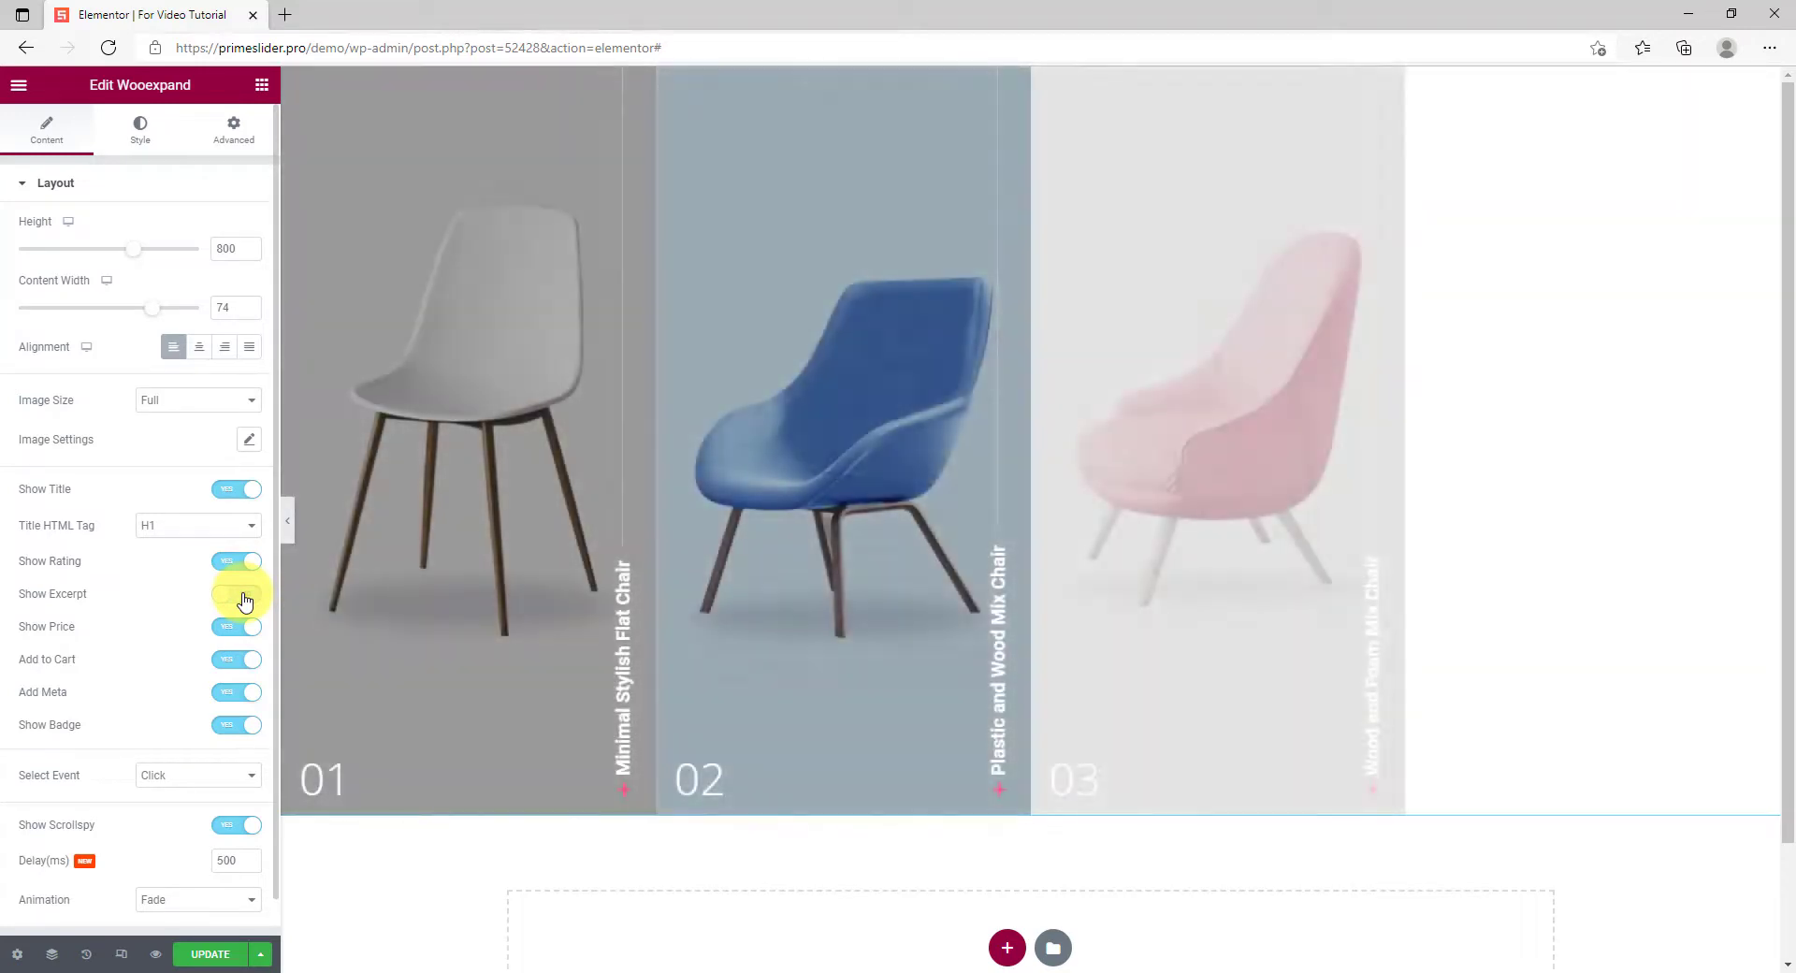
click(935, 442)
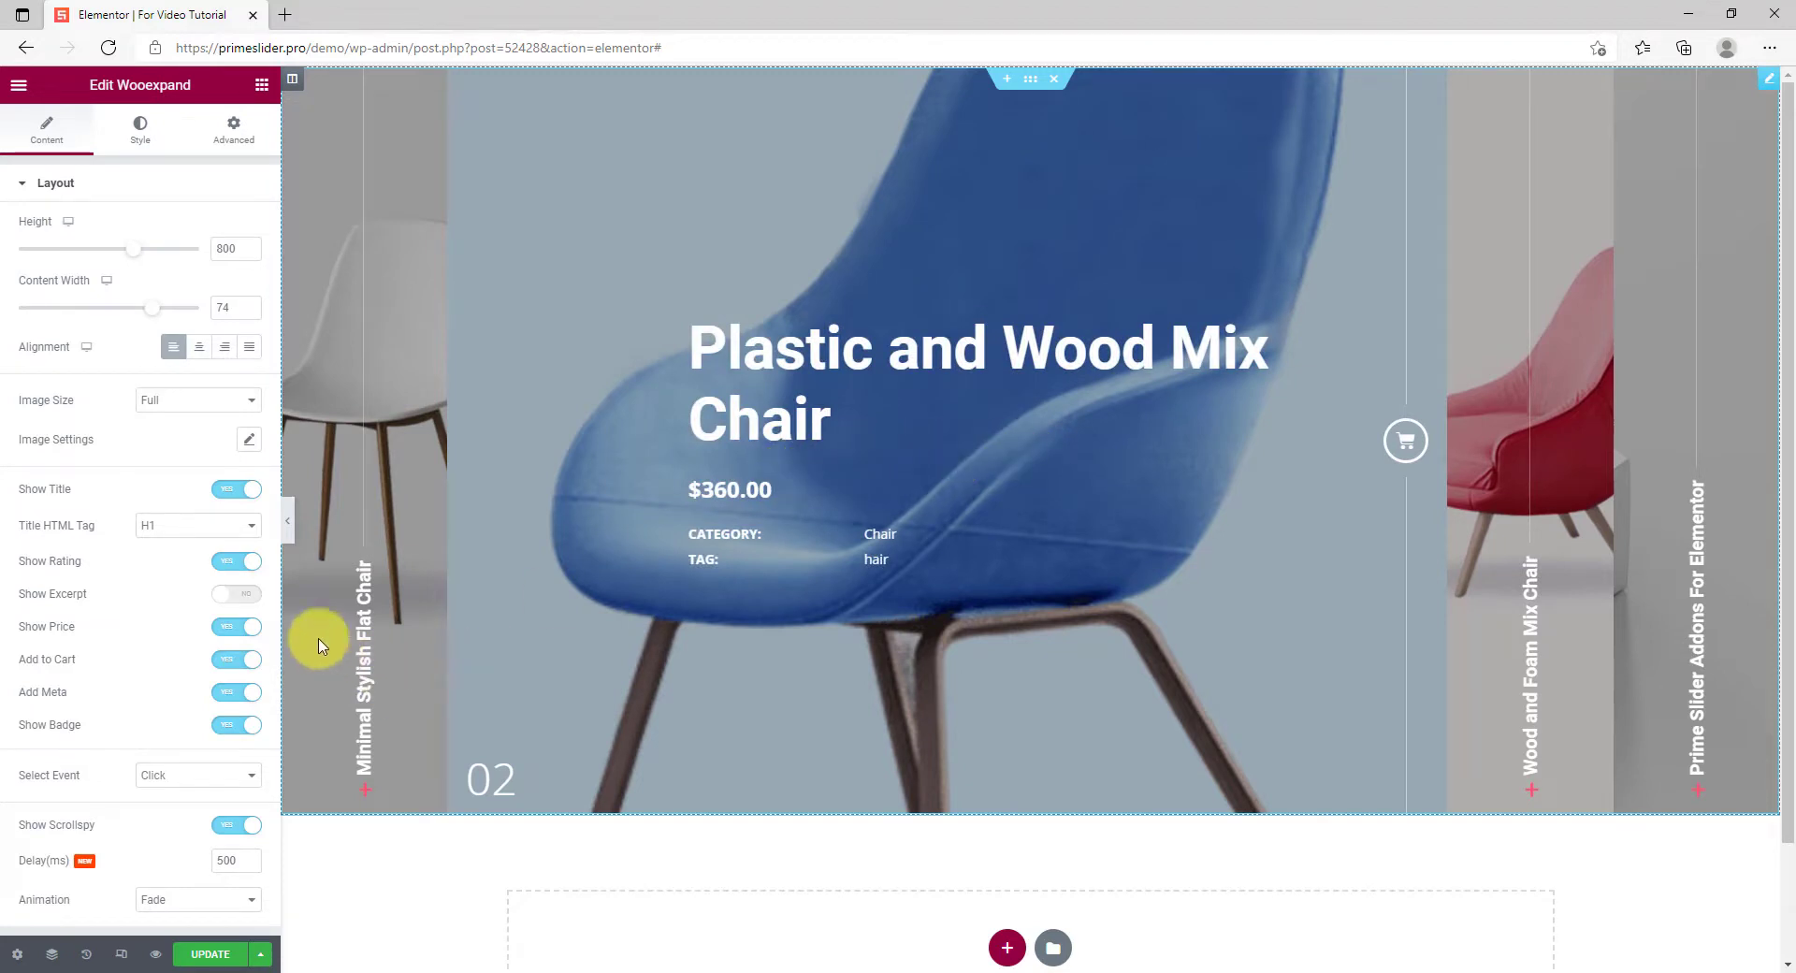
click(241, 599)
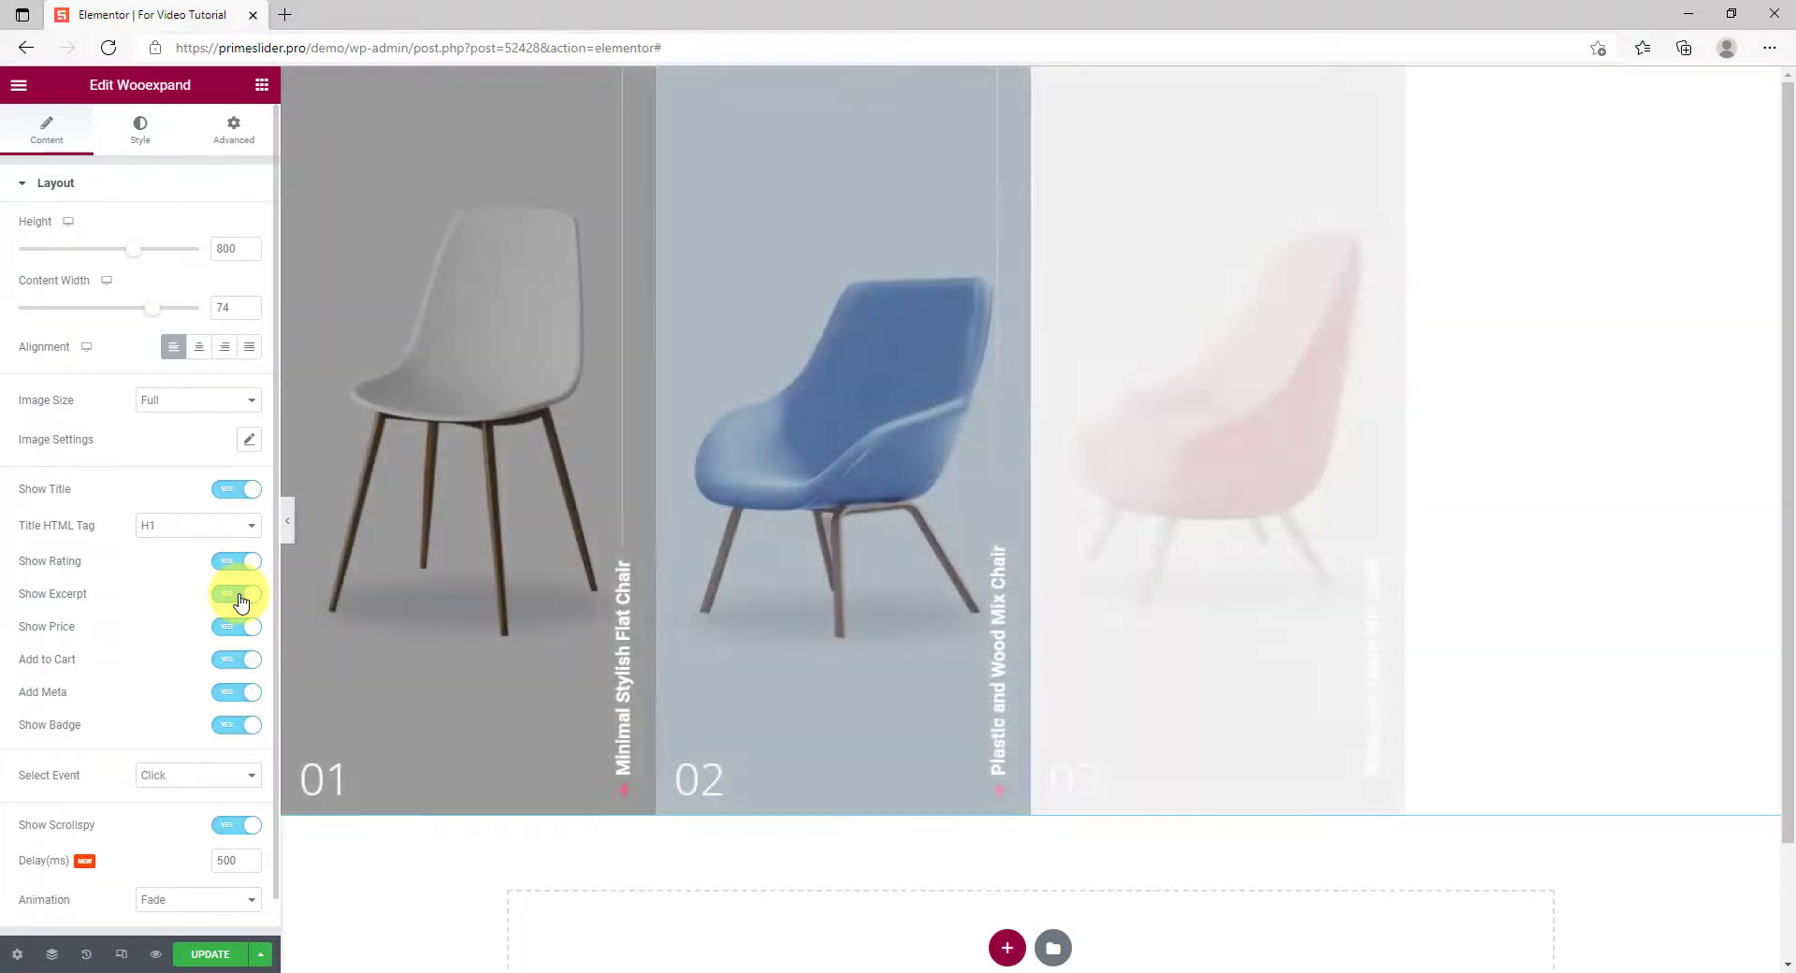
Step: Switch Select Event to Hover, then back to Click
scroll(201, 687, down, 1)
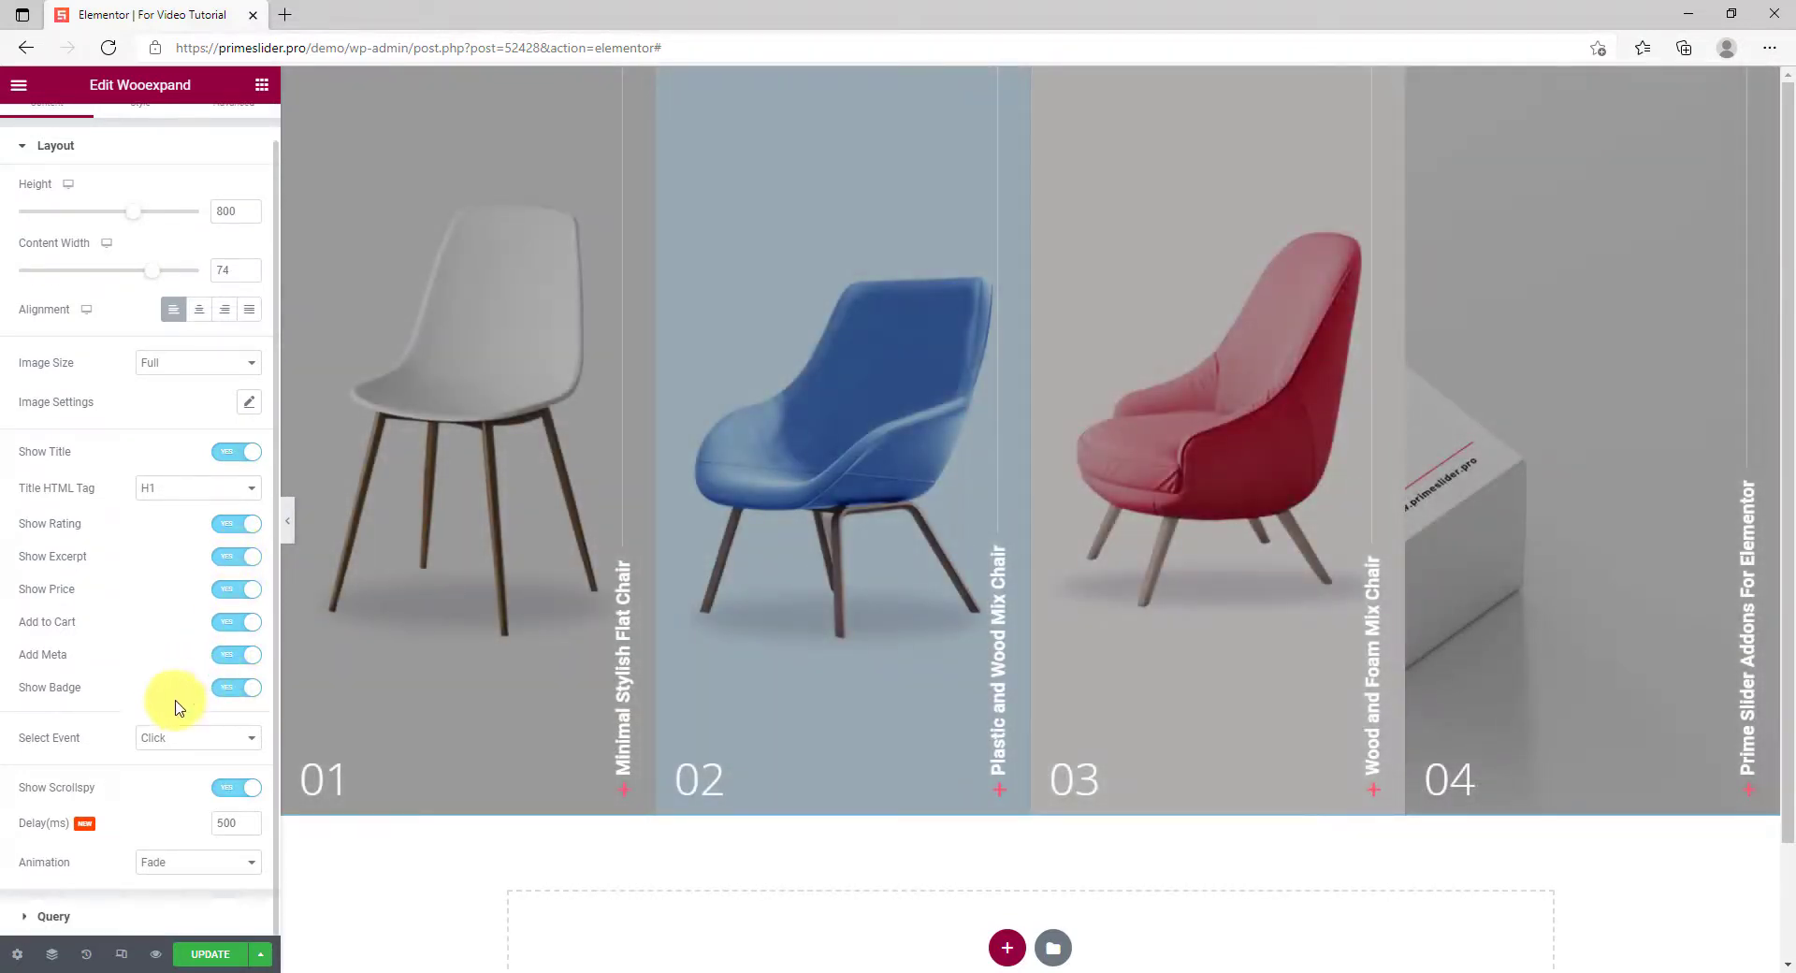
click(183, 739)
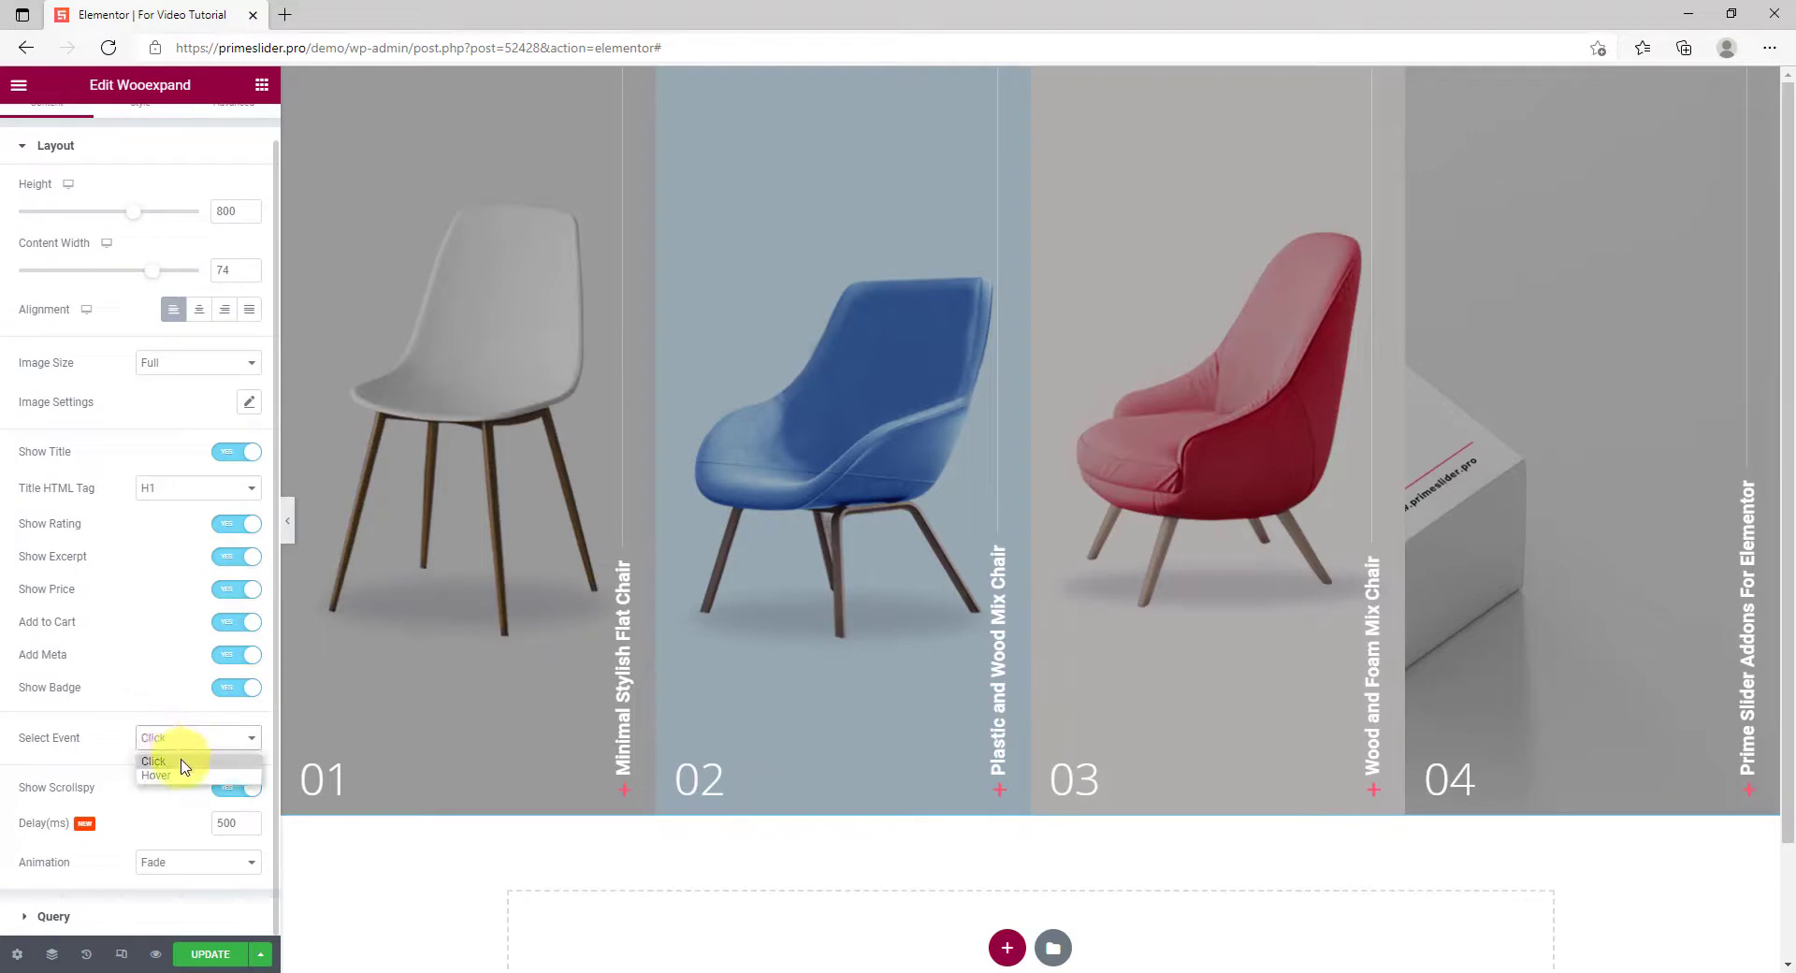
click(182, 774)
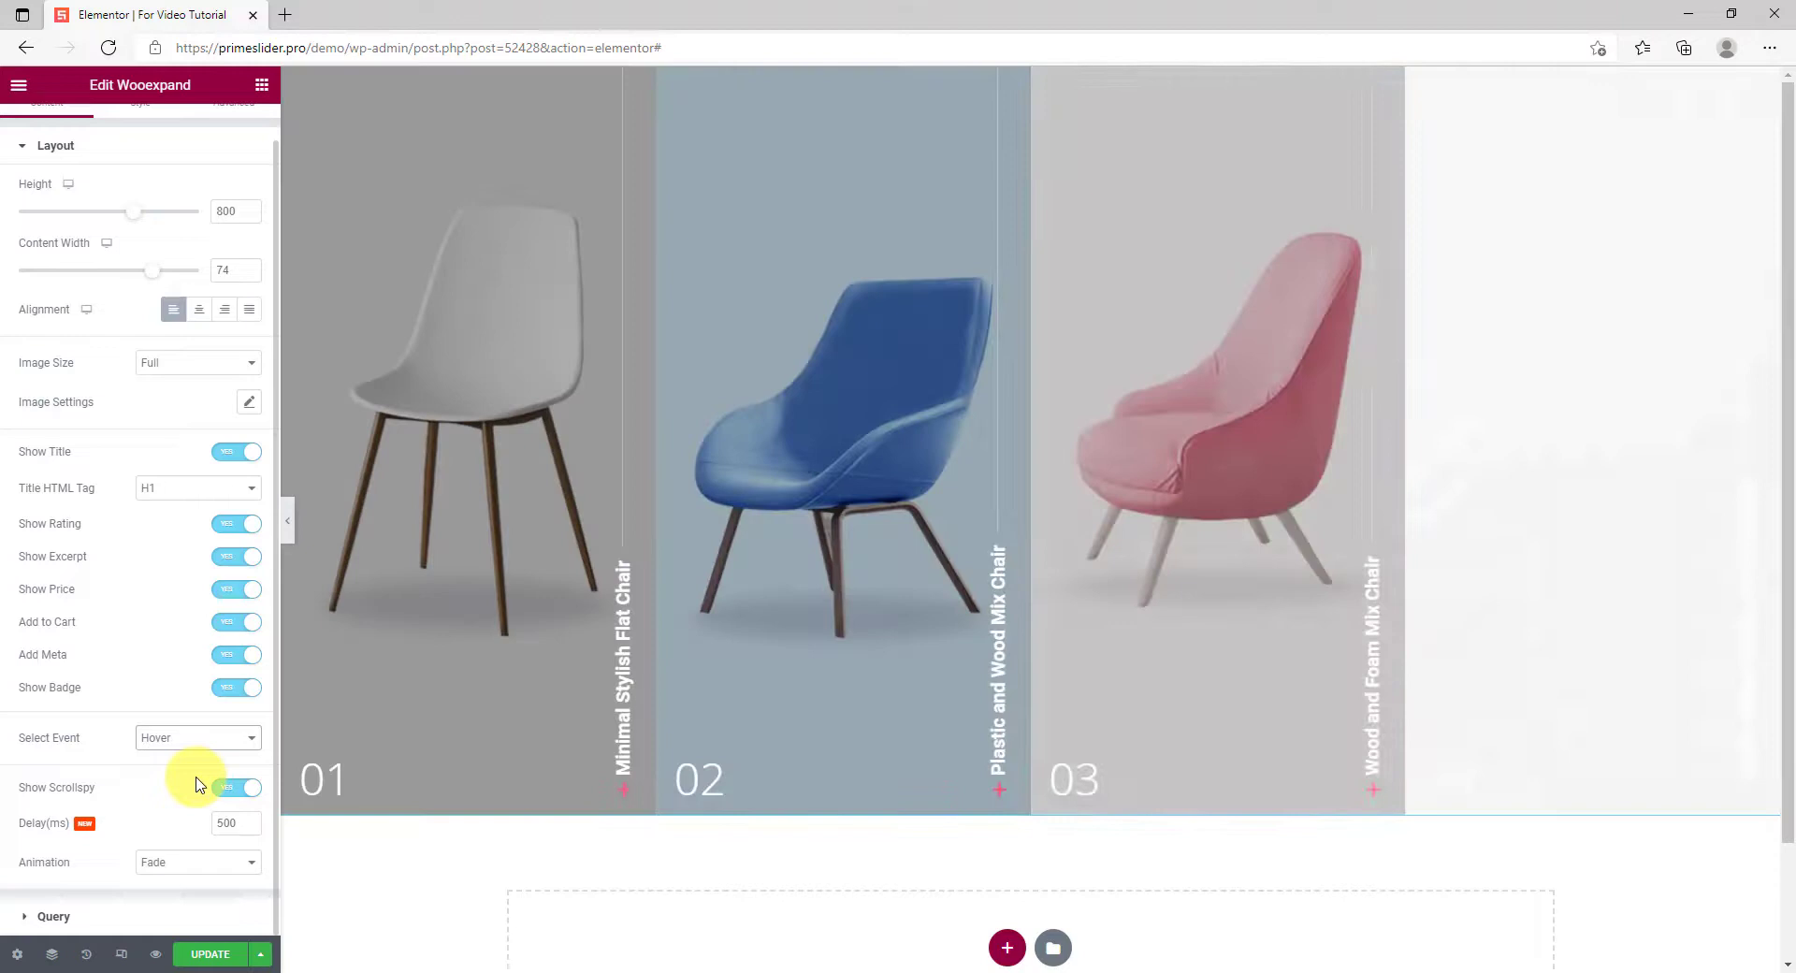
mouse_move(1216, 421)
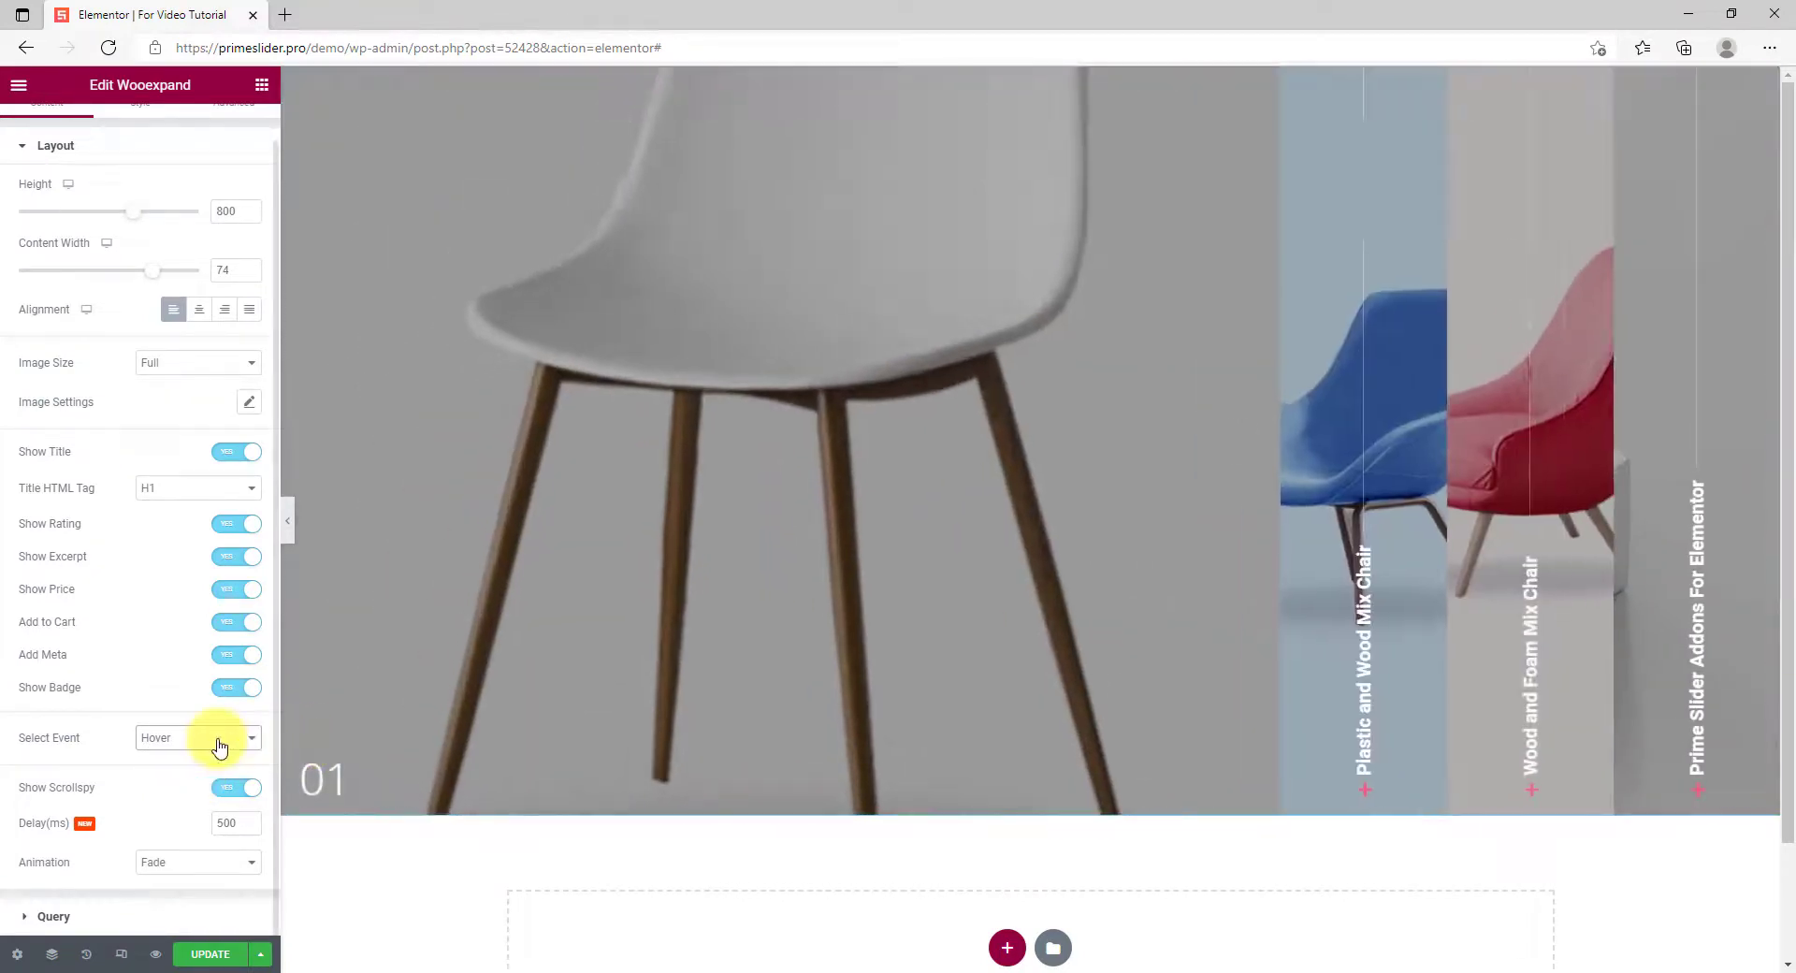
click(196, 738)
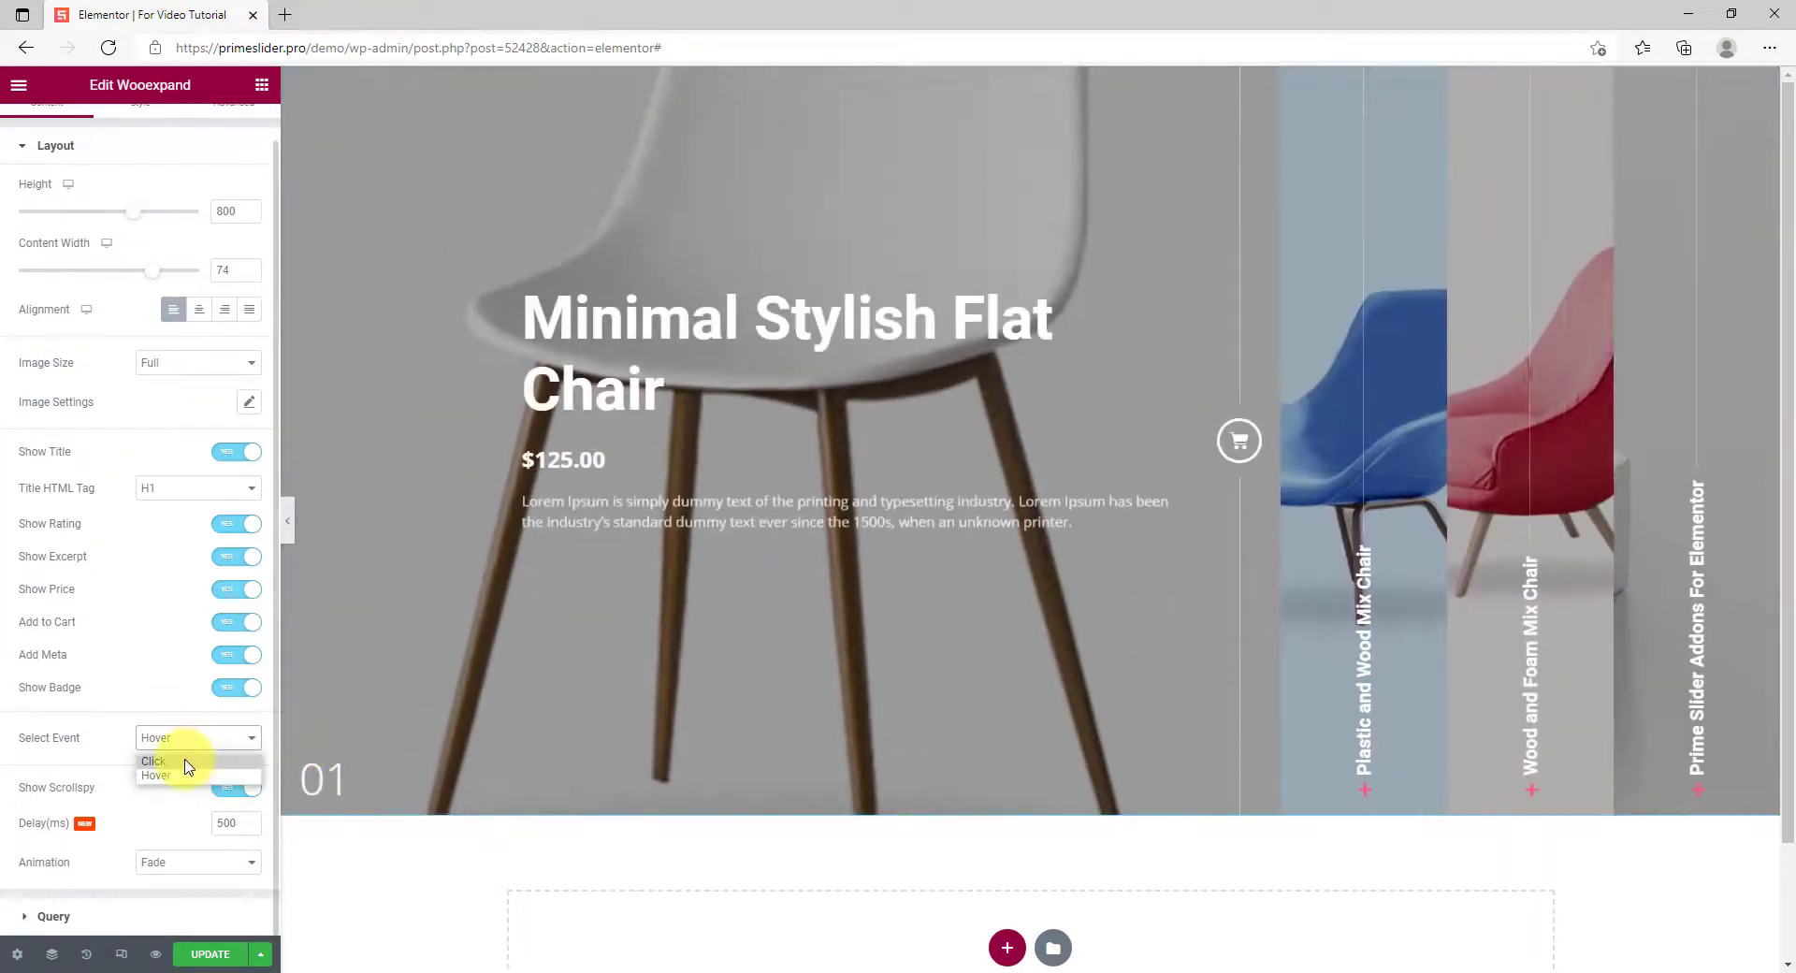
click(187, 762)
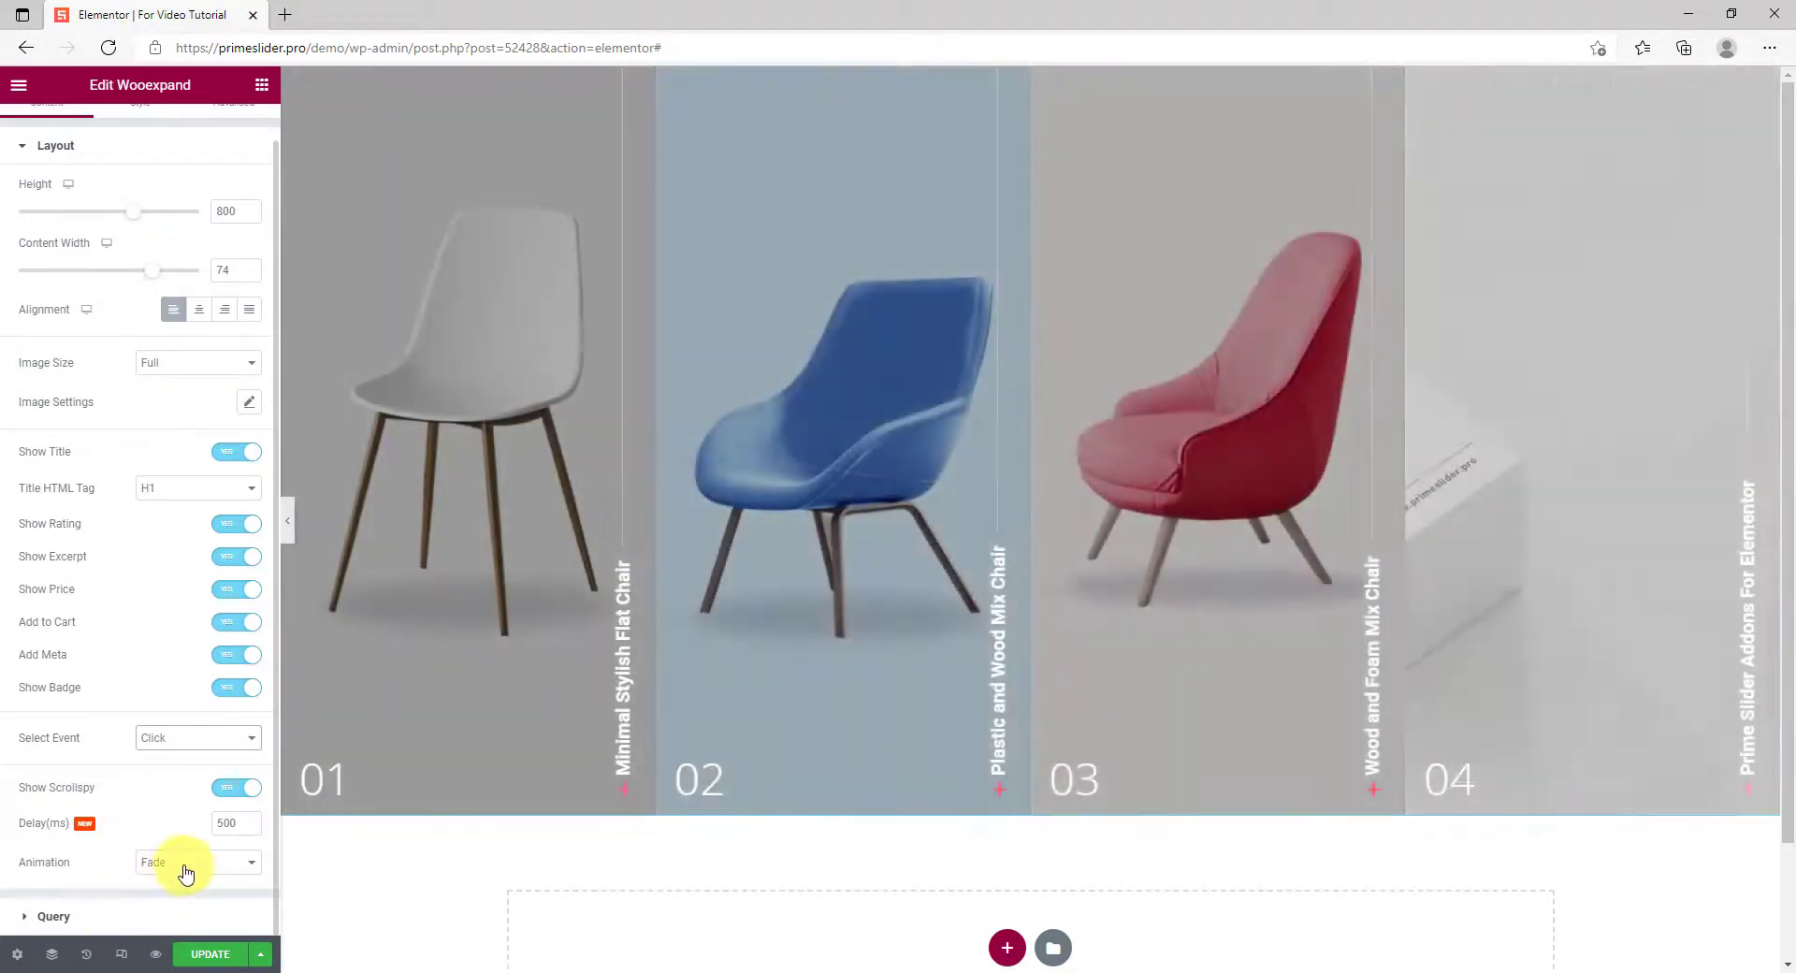
Step: Keep the Fade animation and expand the Query settings
click(187, 862)
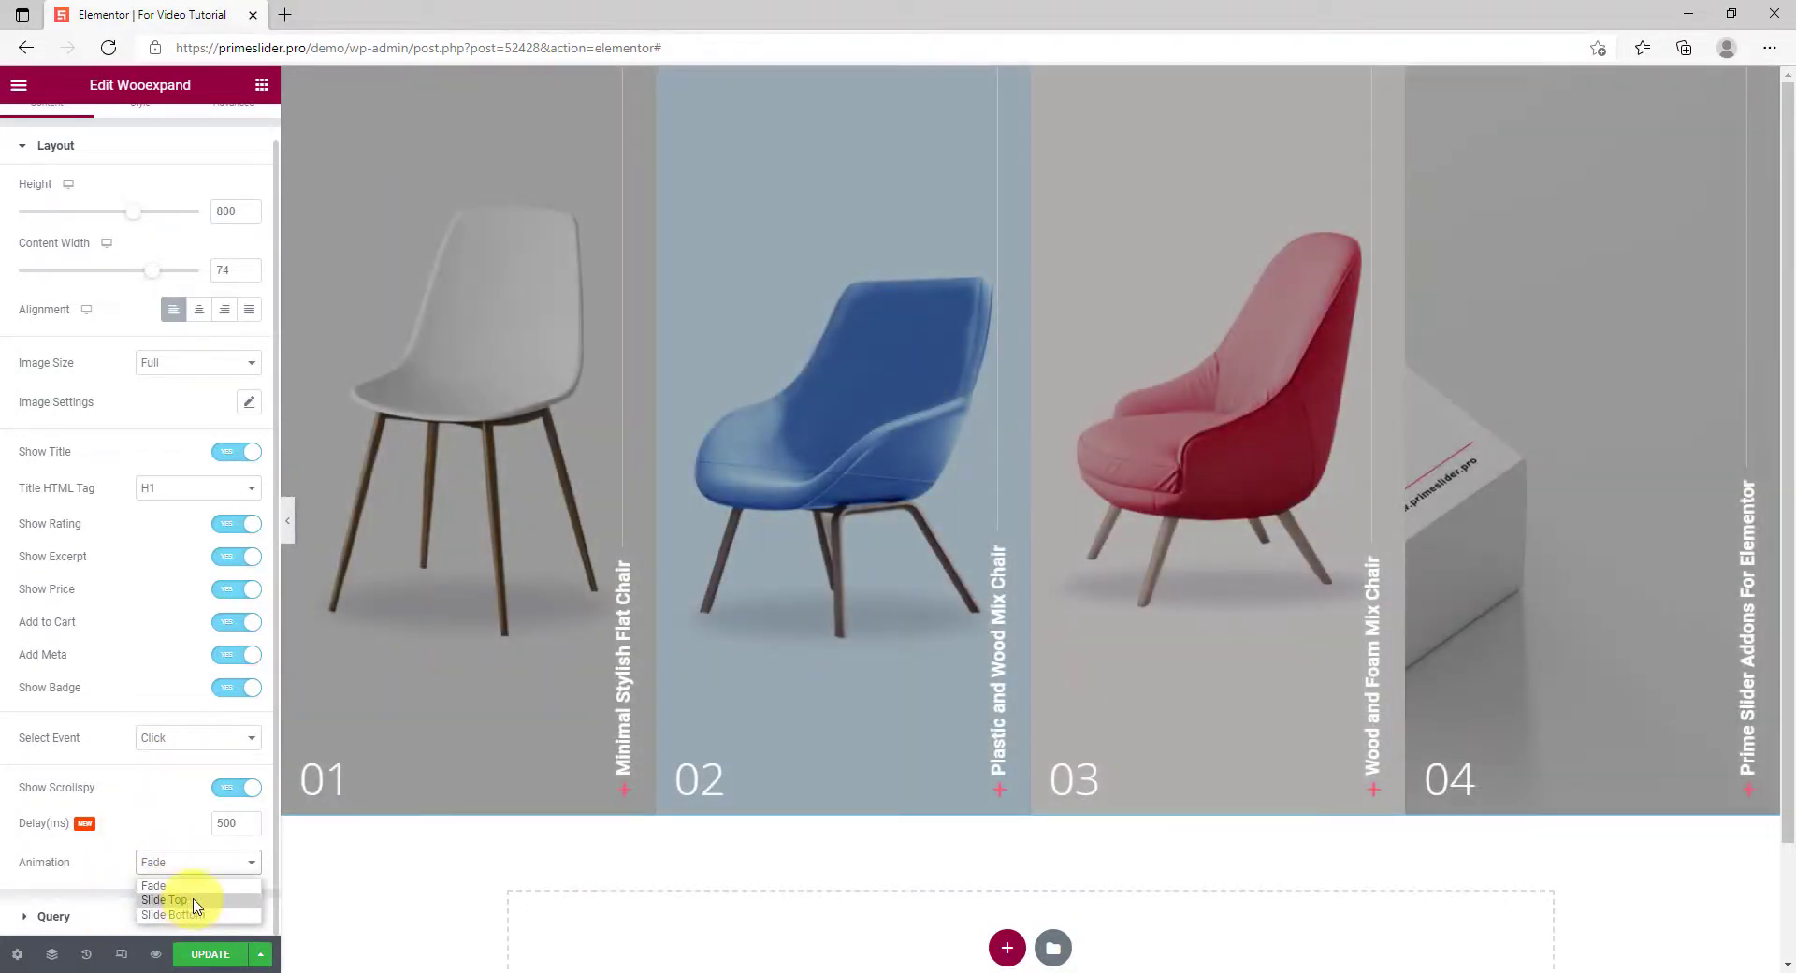
click(112, 881)
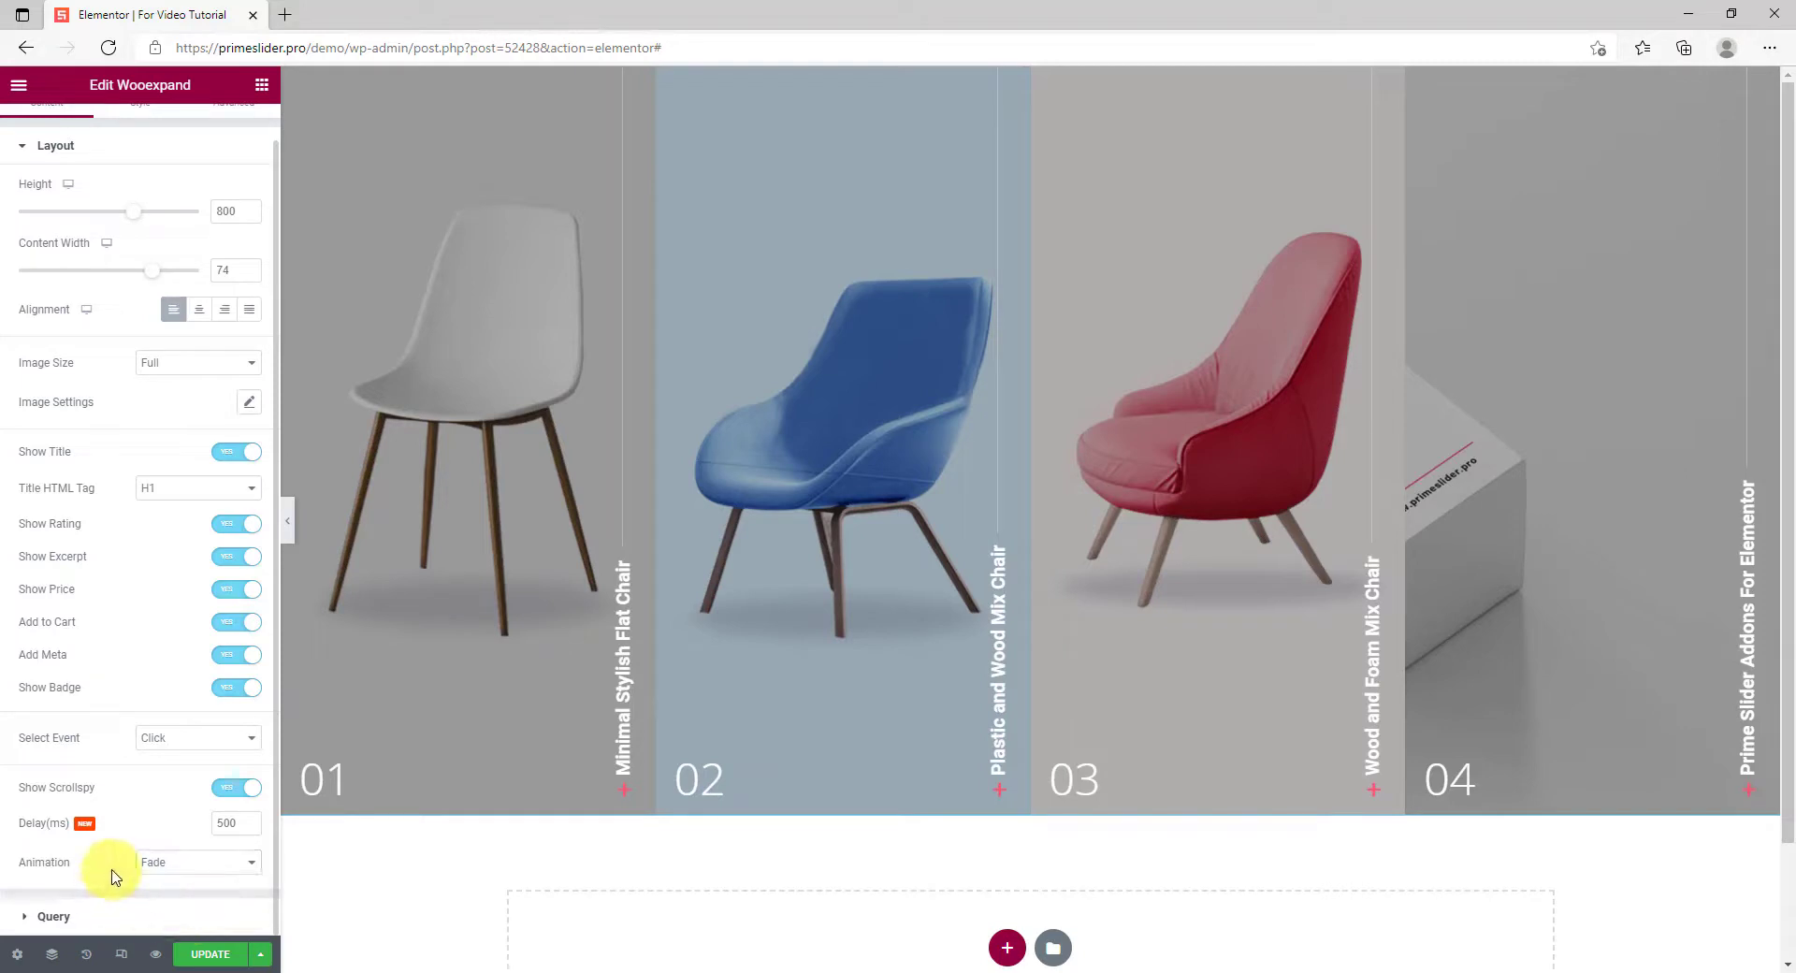
click(104, 919)
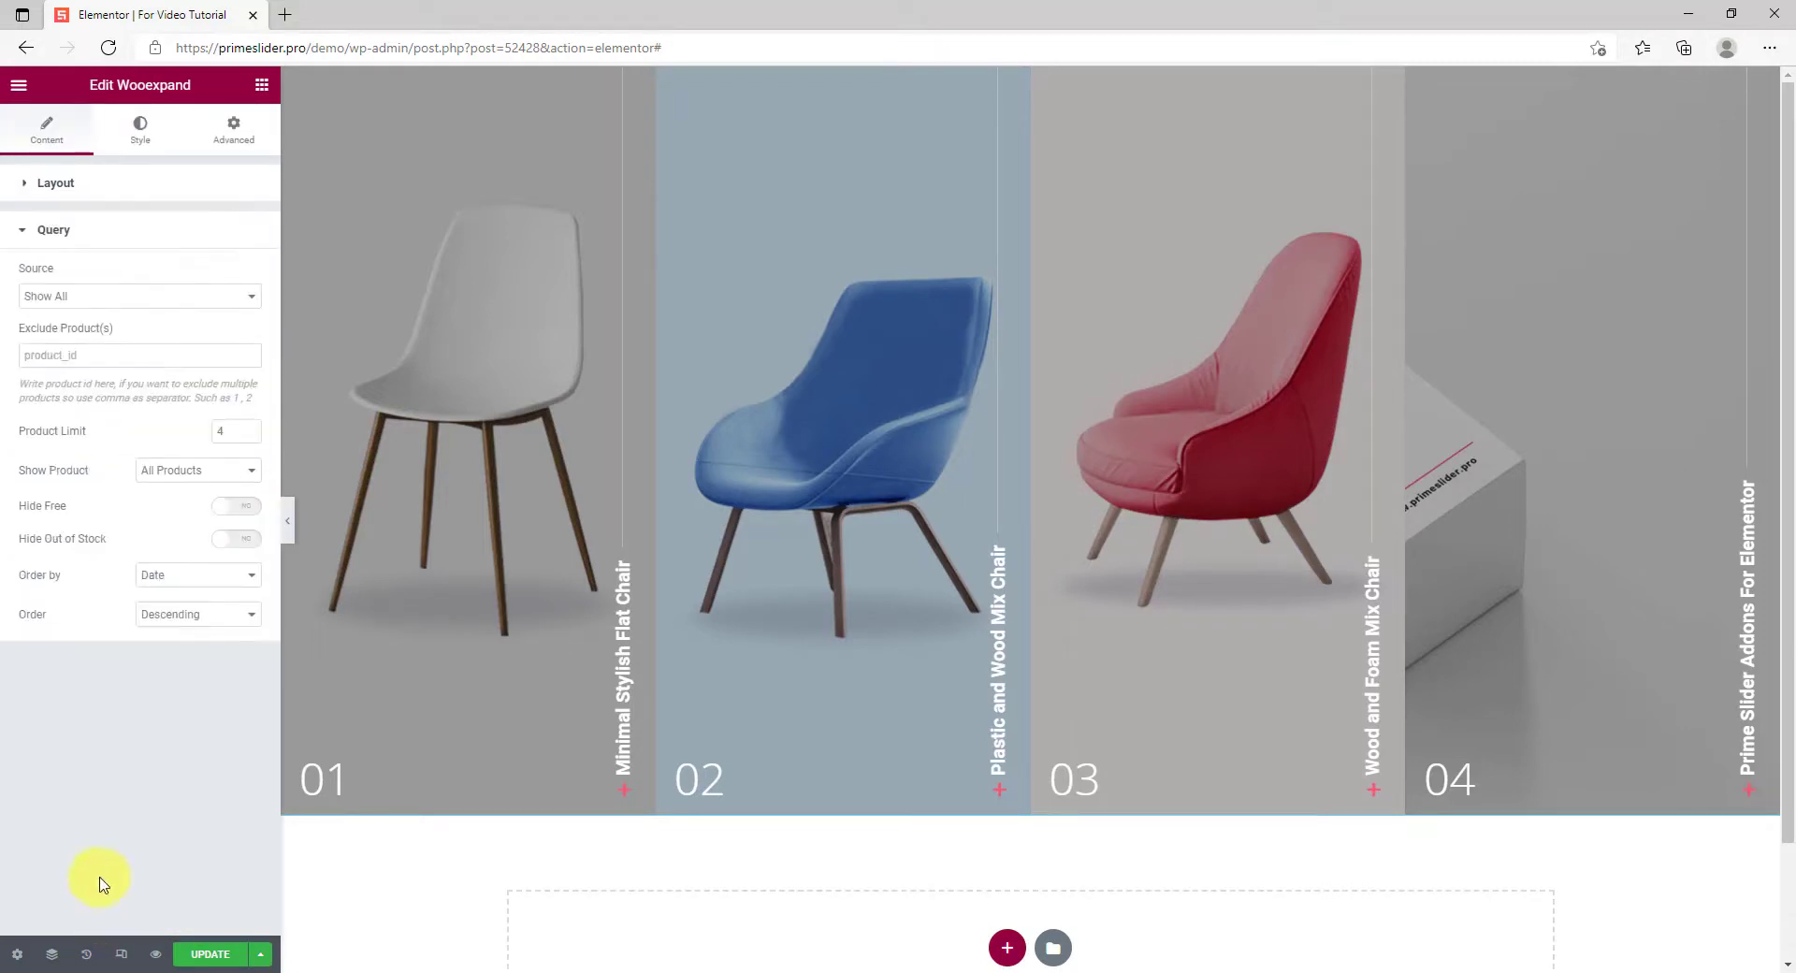
Step: Select products manually from the Clothing category, leaving Show Product on All Products
click(127, 300)
click(105, 334)
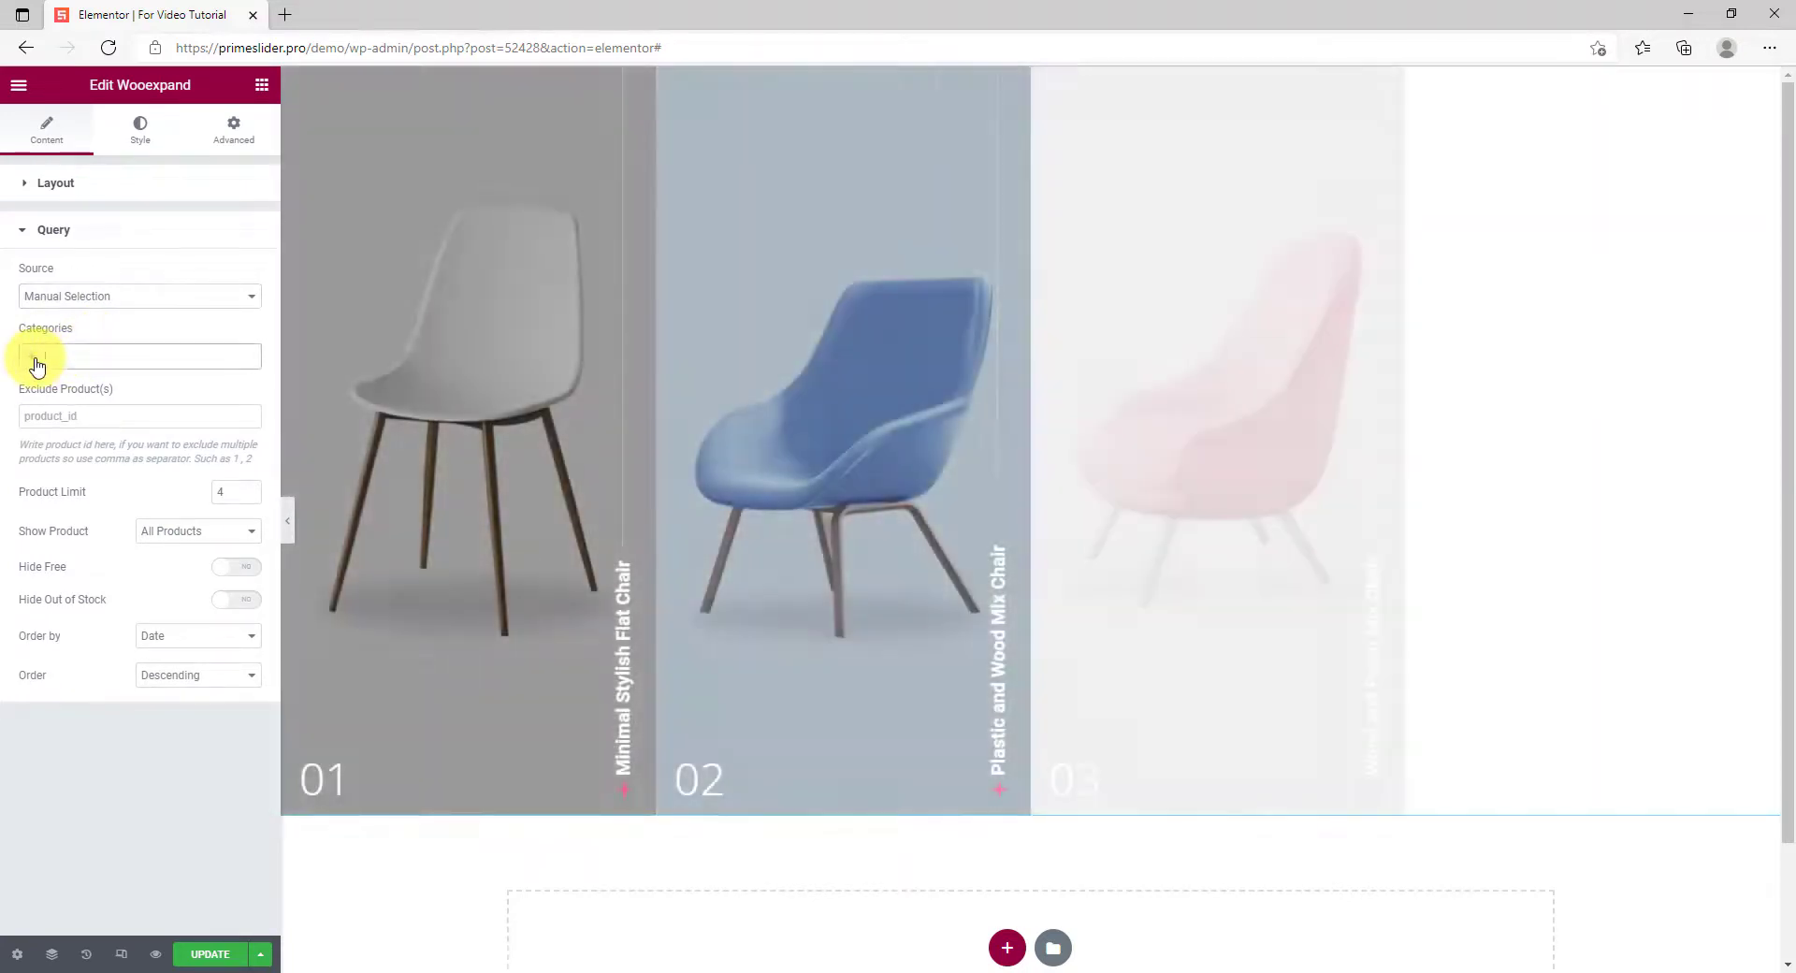
click(38, 360)
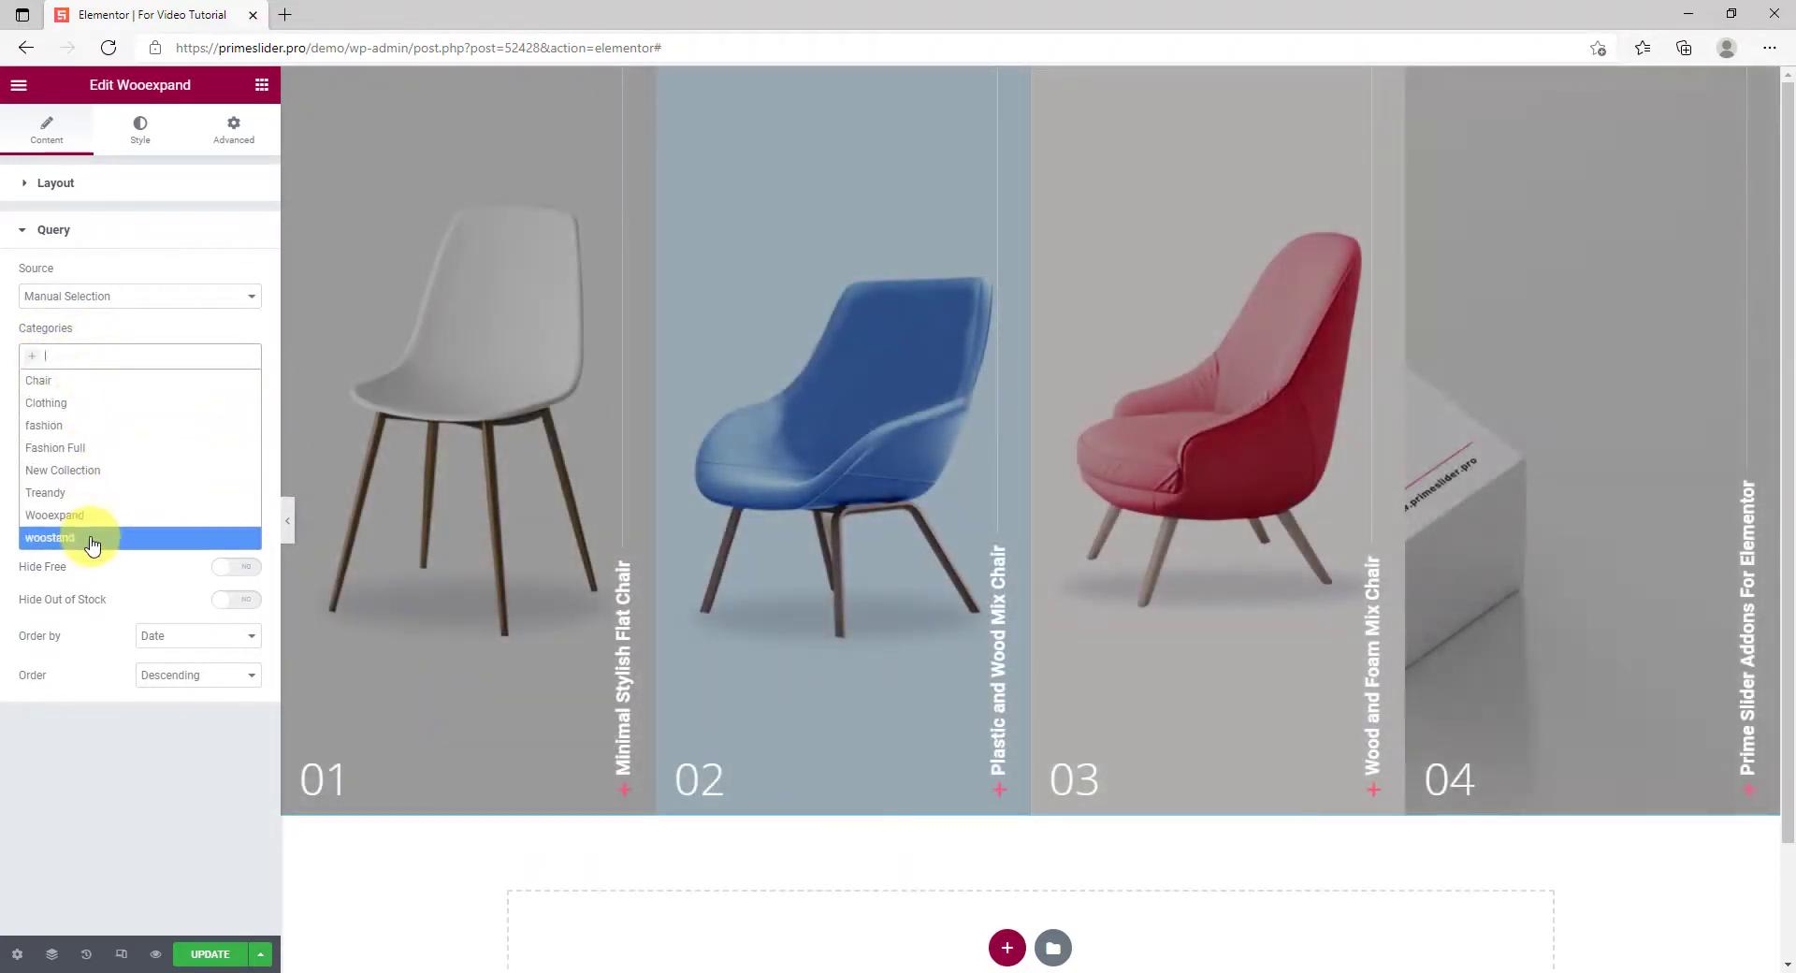
click(56, 404)
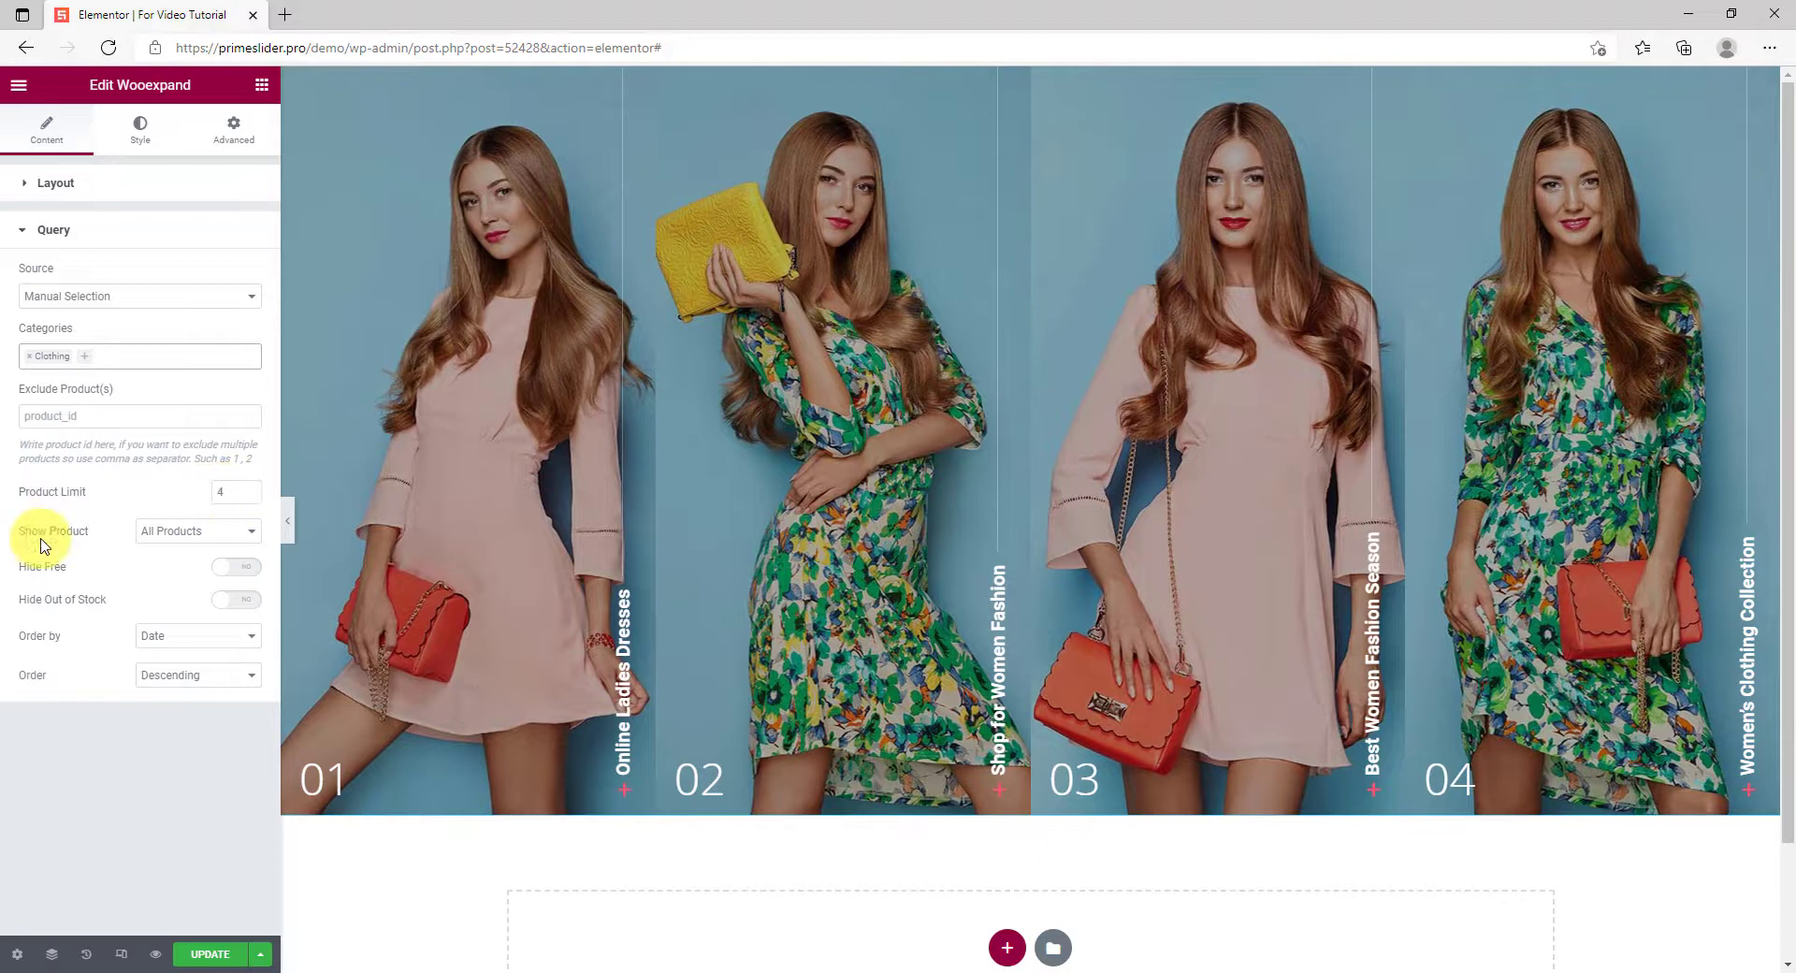
click(198, 532)
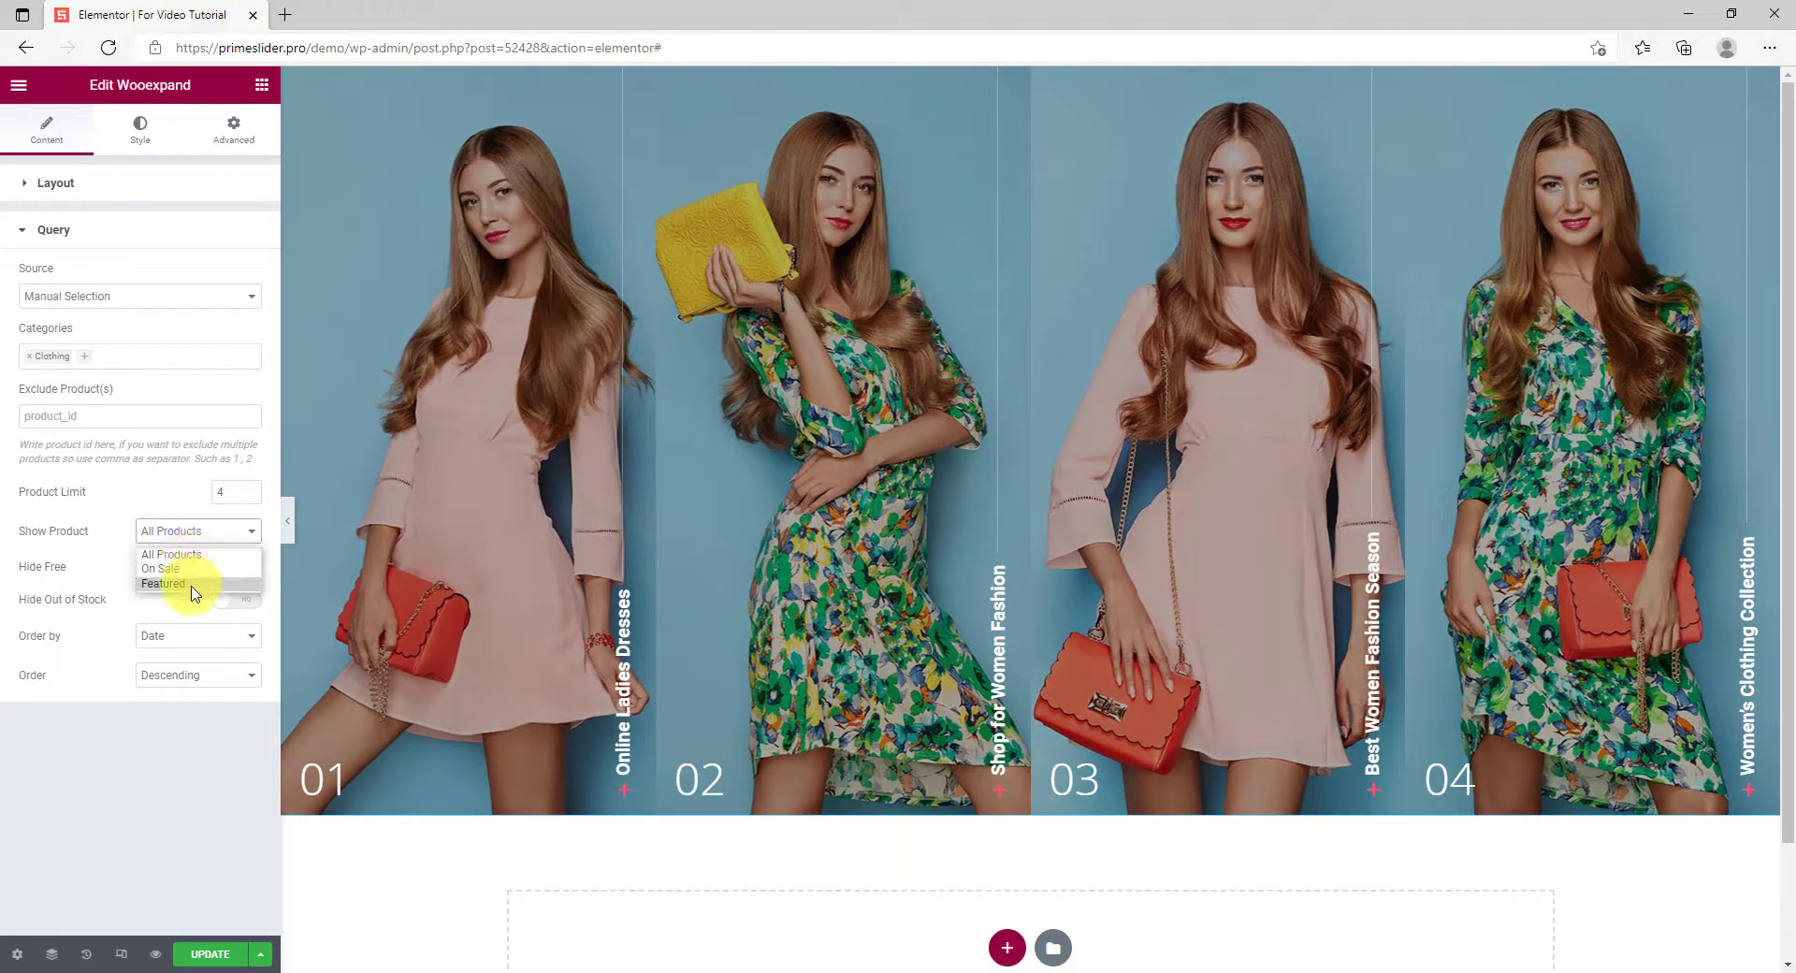
click(117, 552)
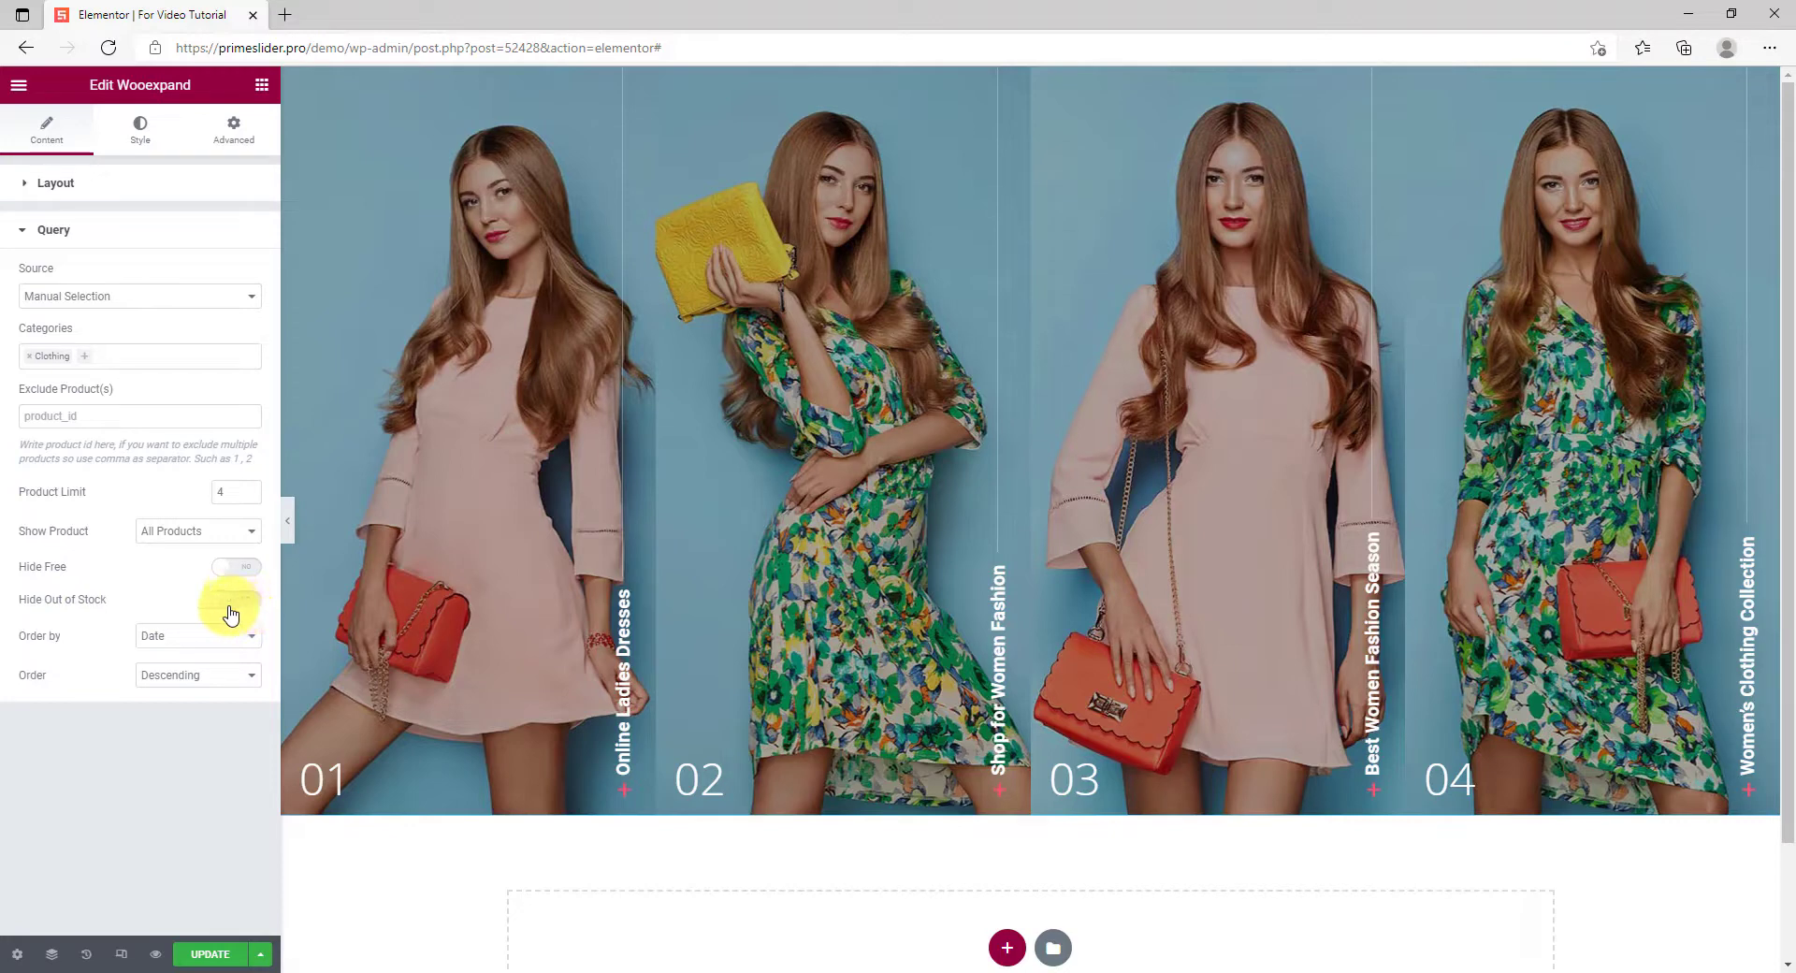
Step: On the Style tab, set the slide title colour to #FBFF00
click(143, 147)
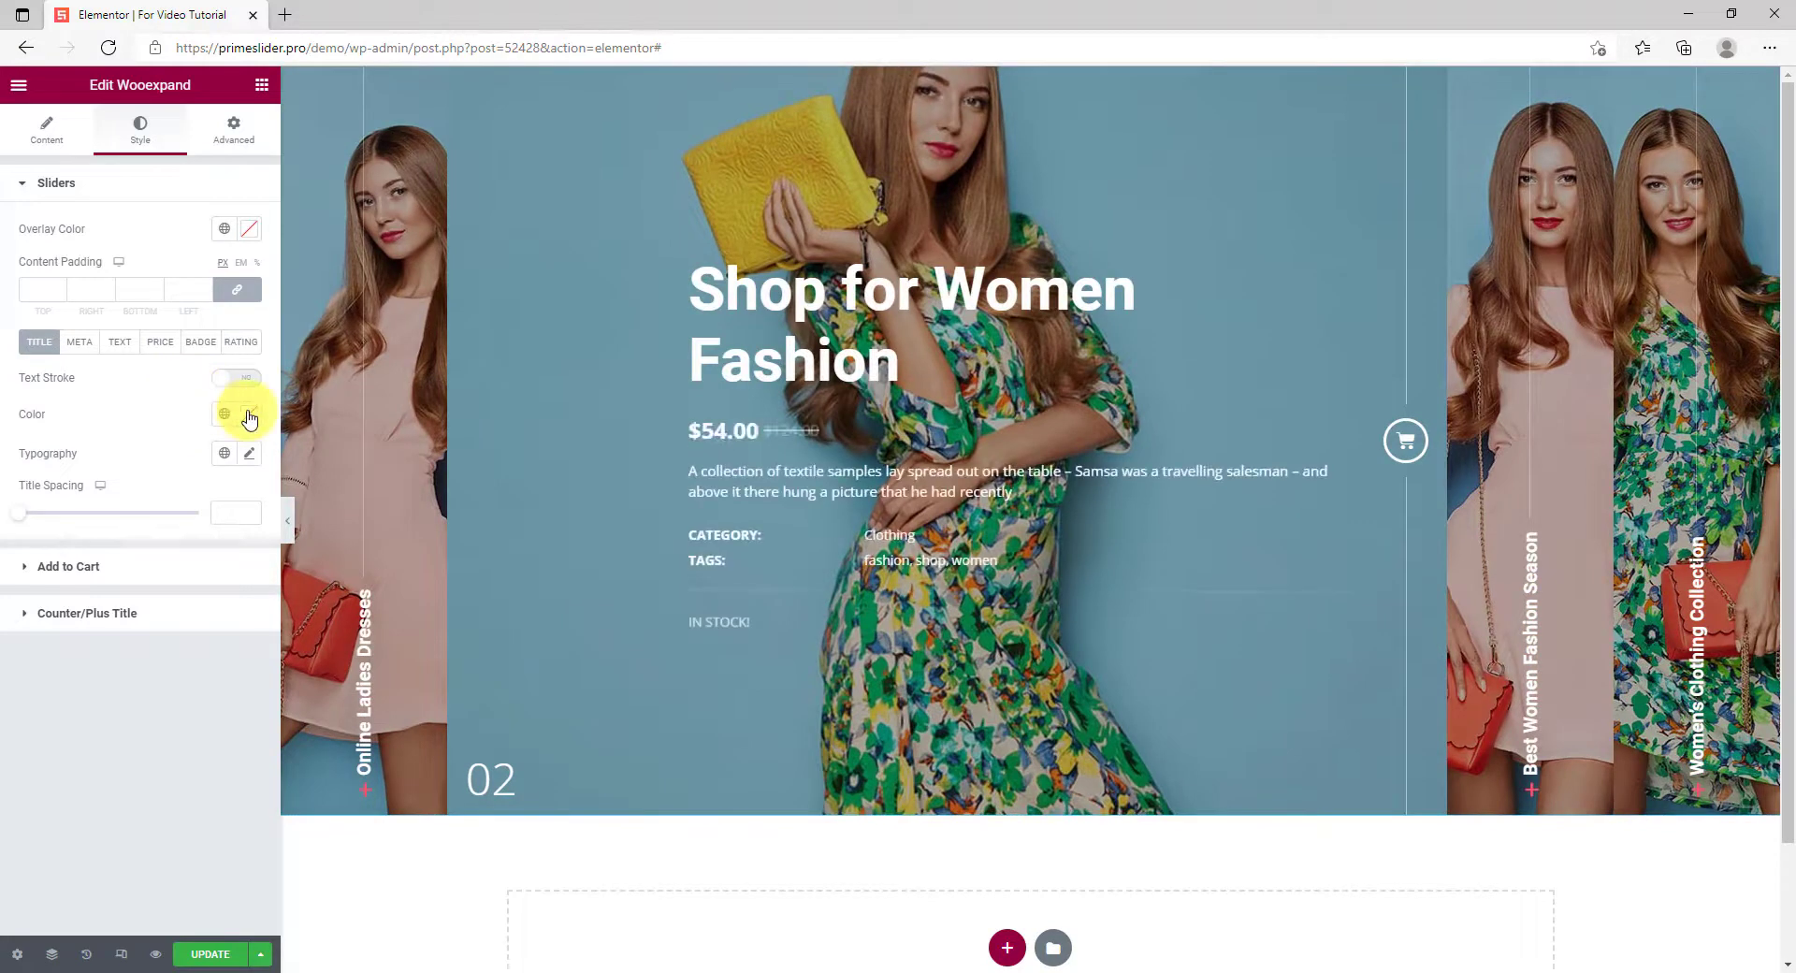
click(250, 414)
text(#FBFF00)
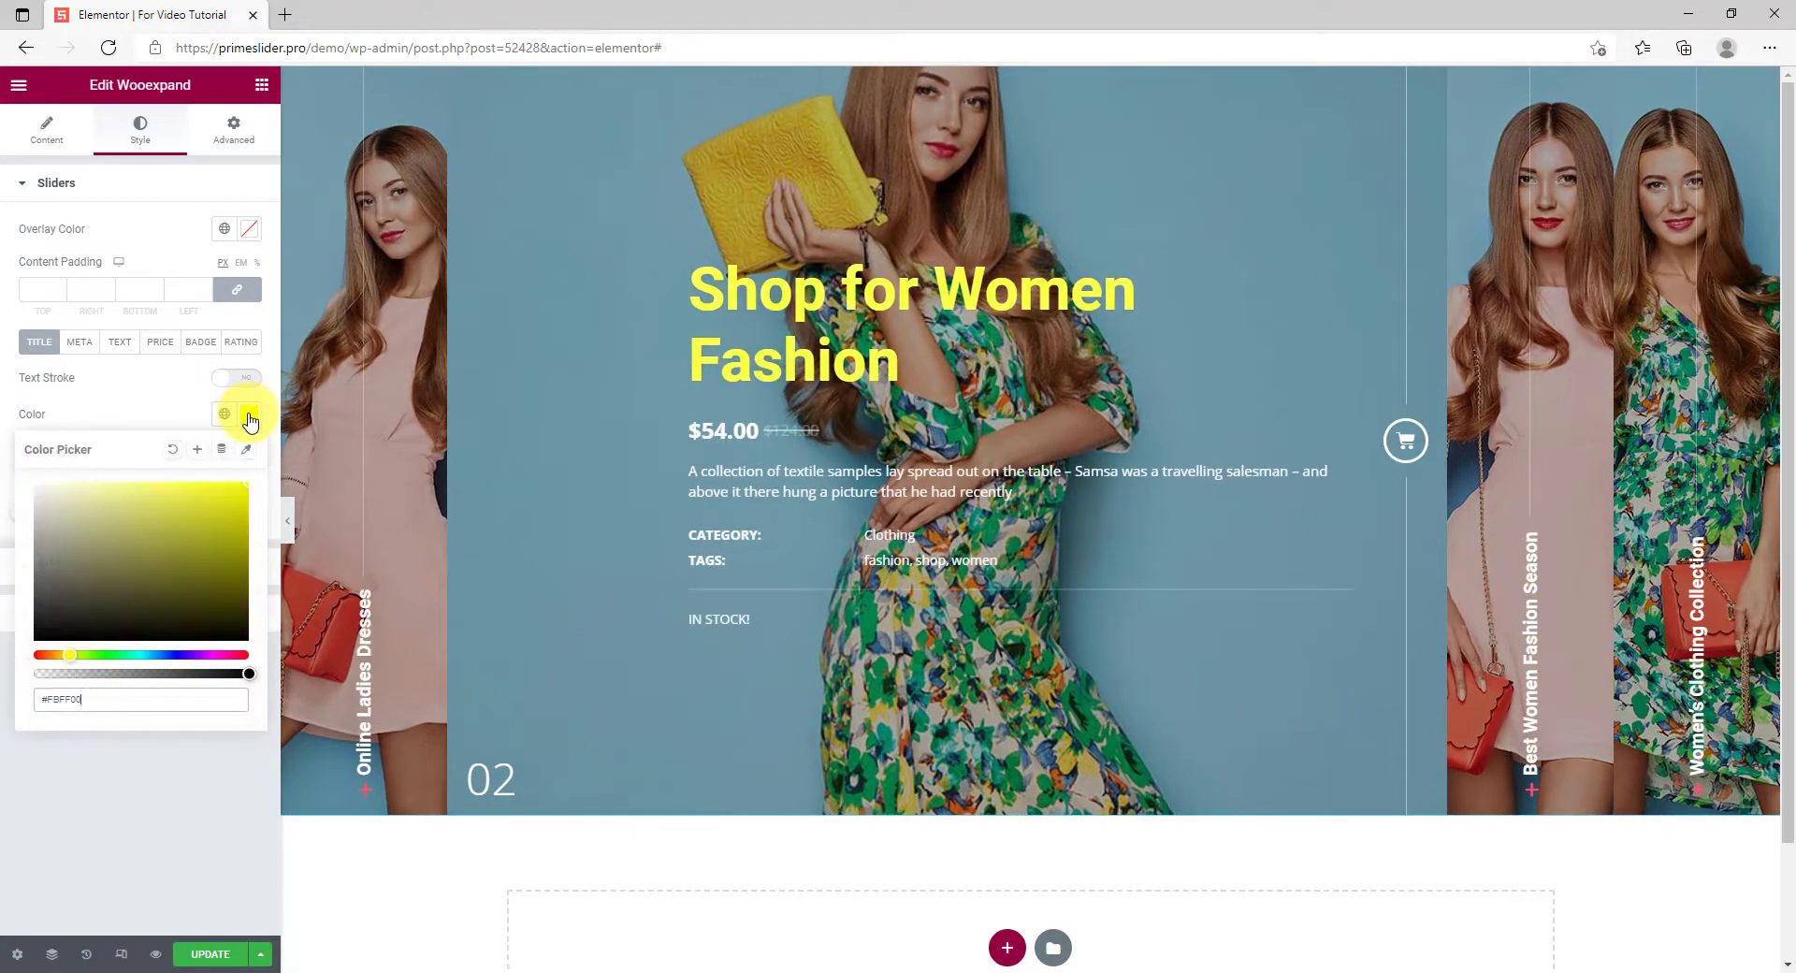
click(154, 417)
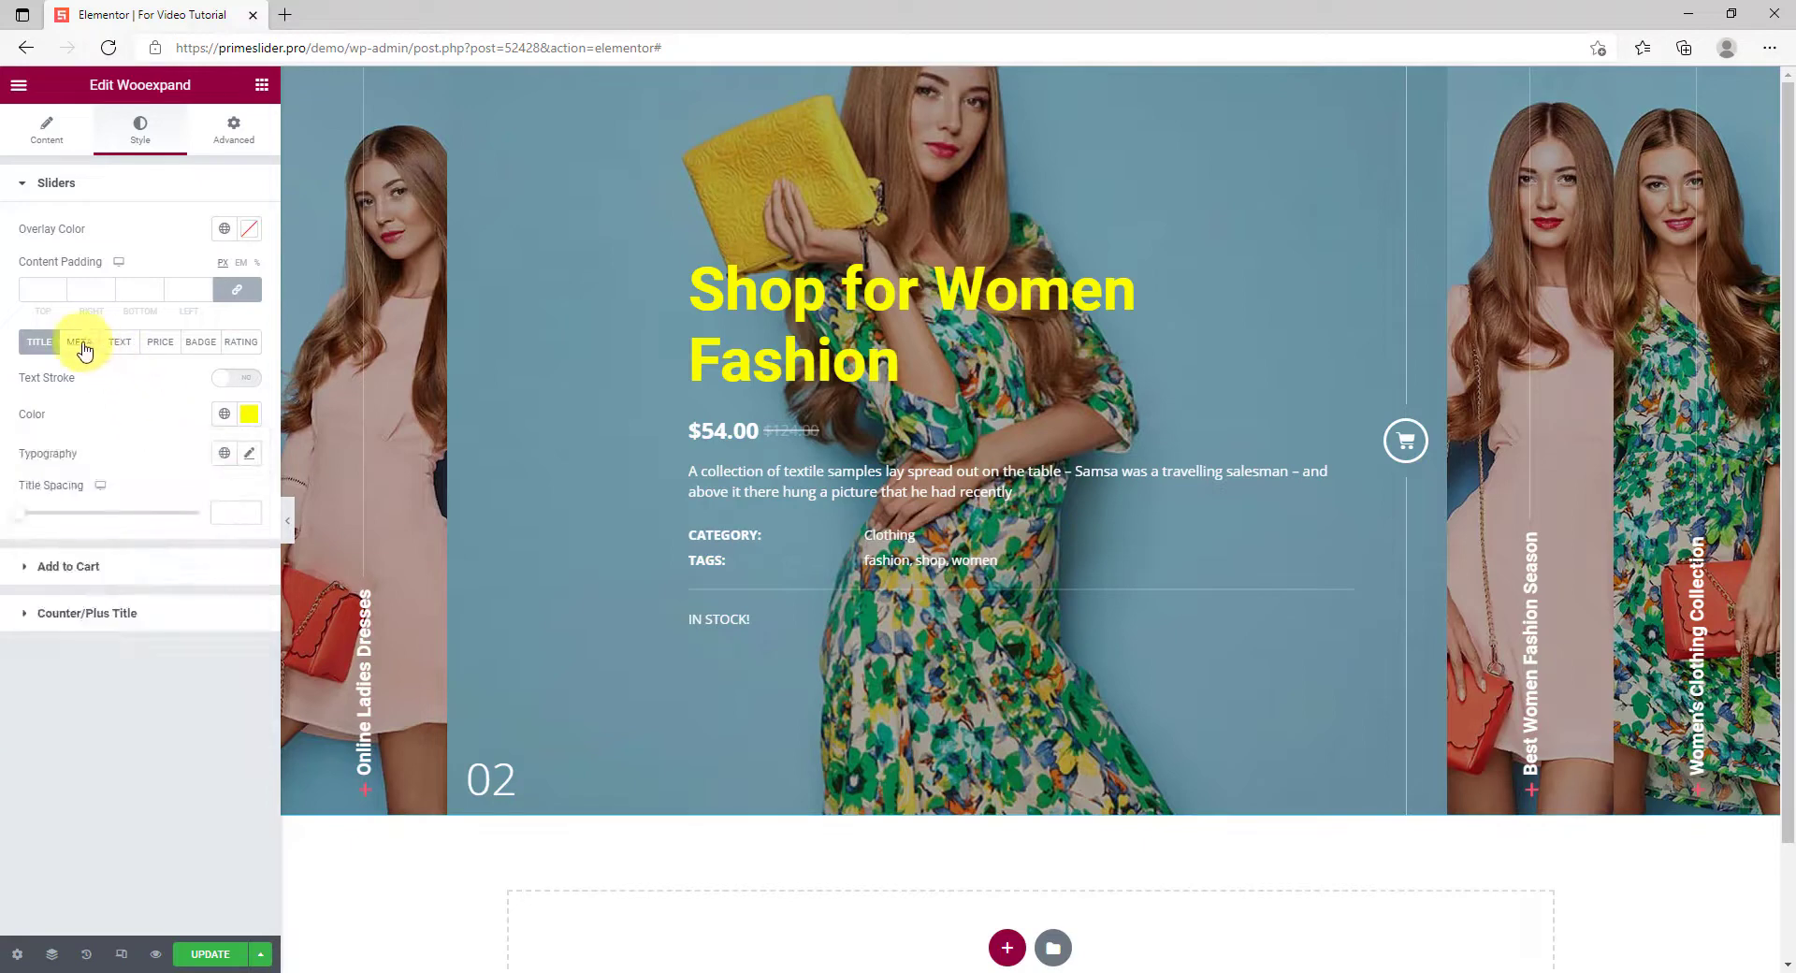
Step: Apply the same #FBFF00 yellow to the meta and description text
click(82, 342)
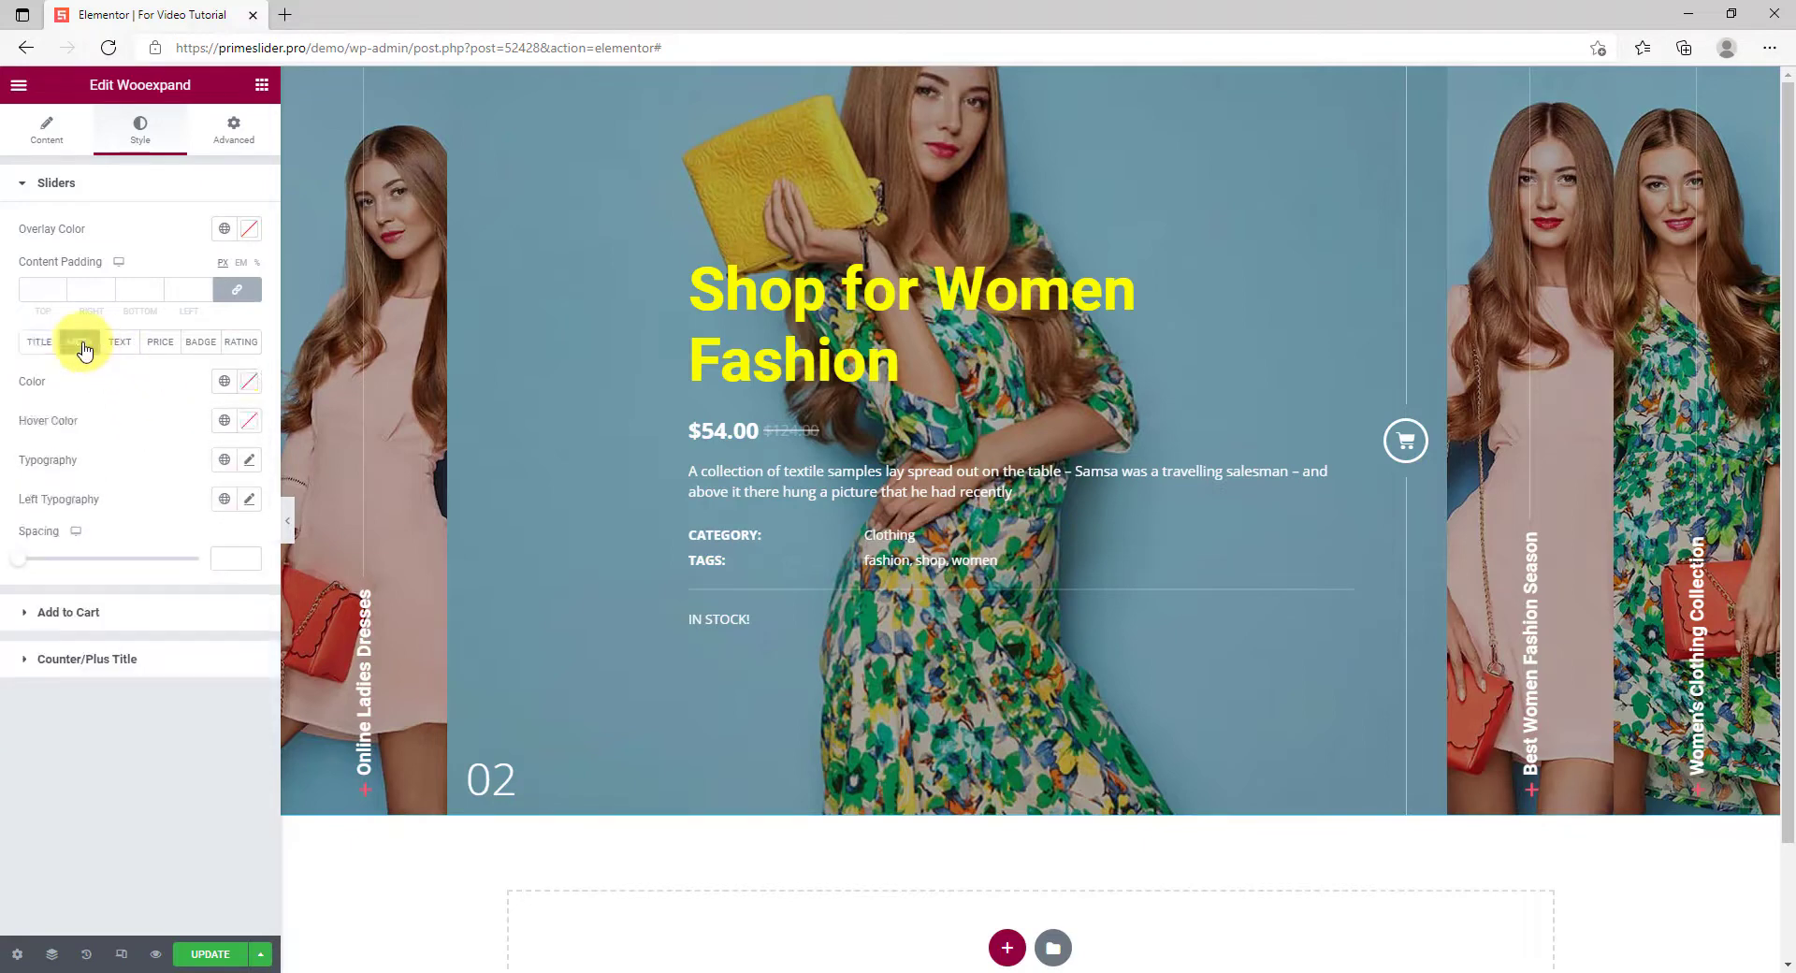
click(248, 384)
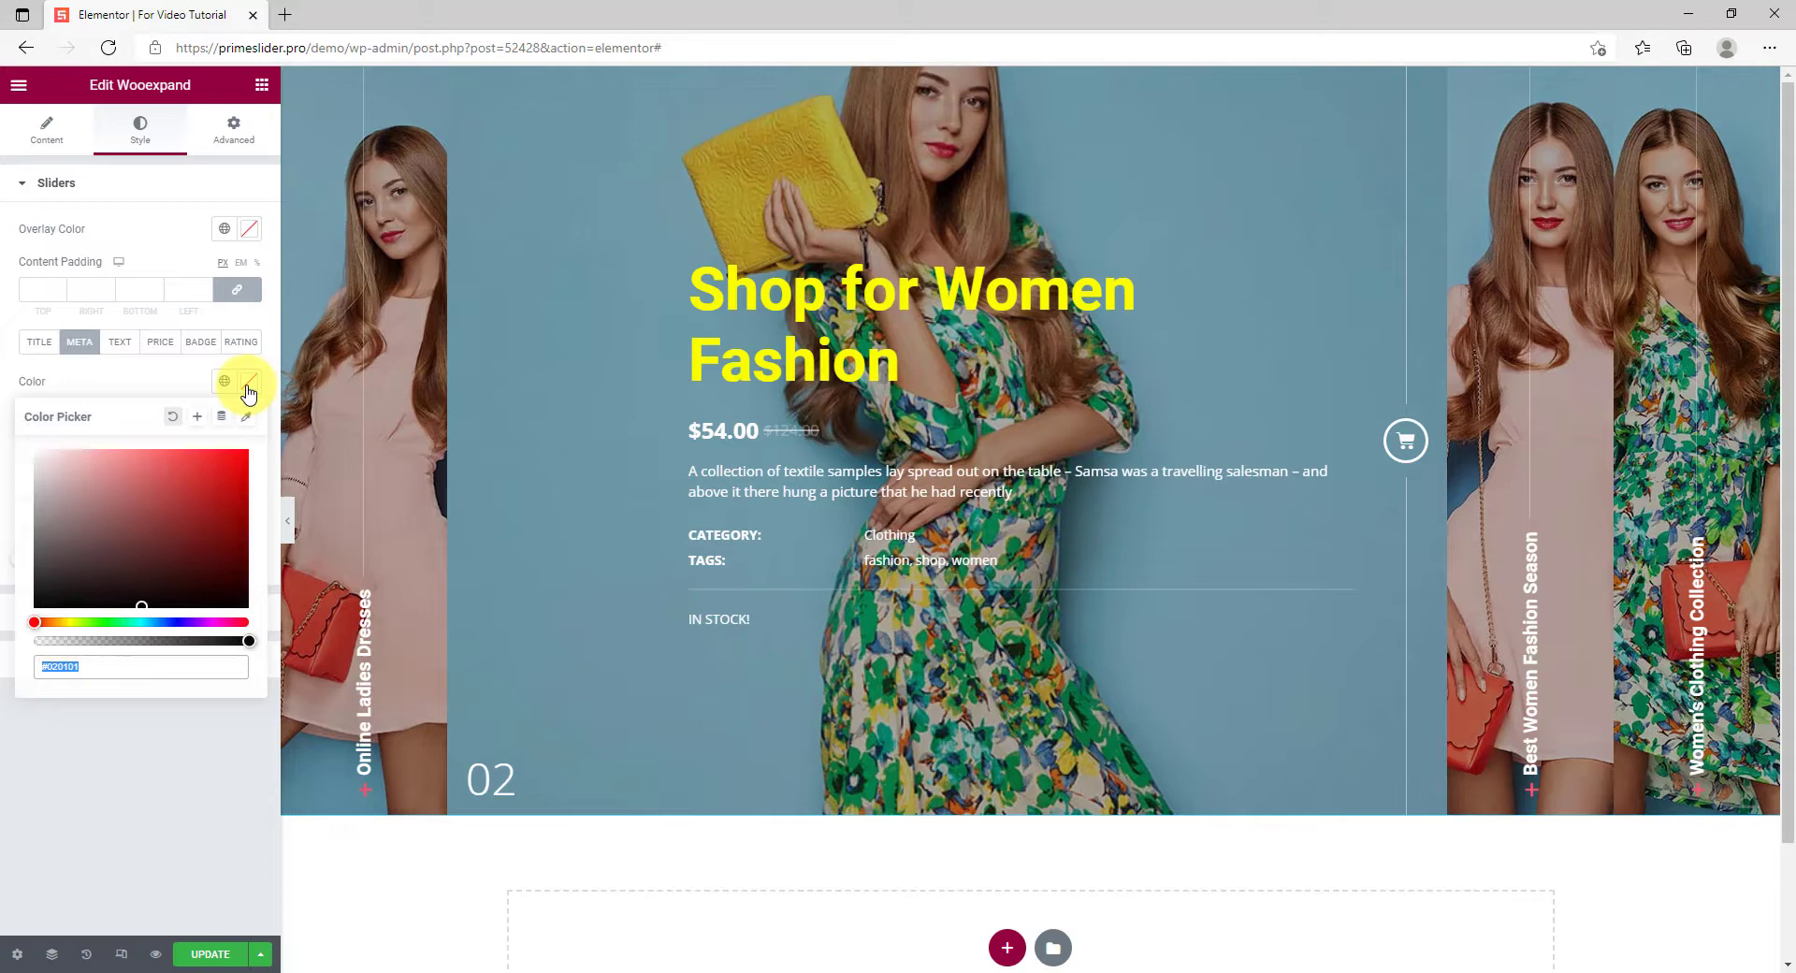
text(#FBFF00)
click(164, 384)
click(122, 342)
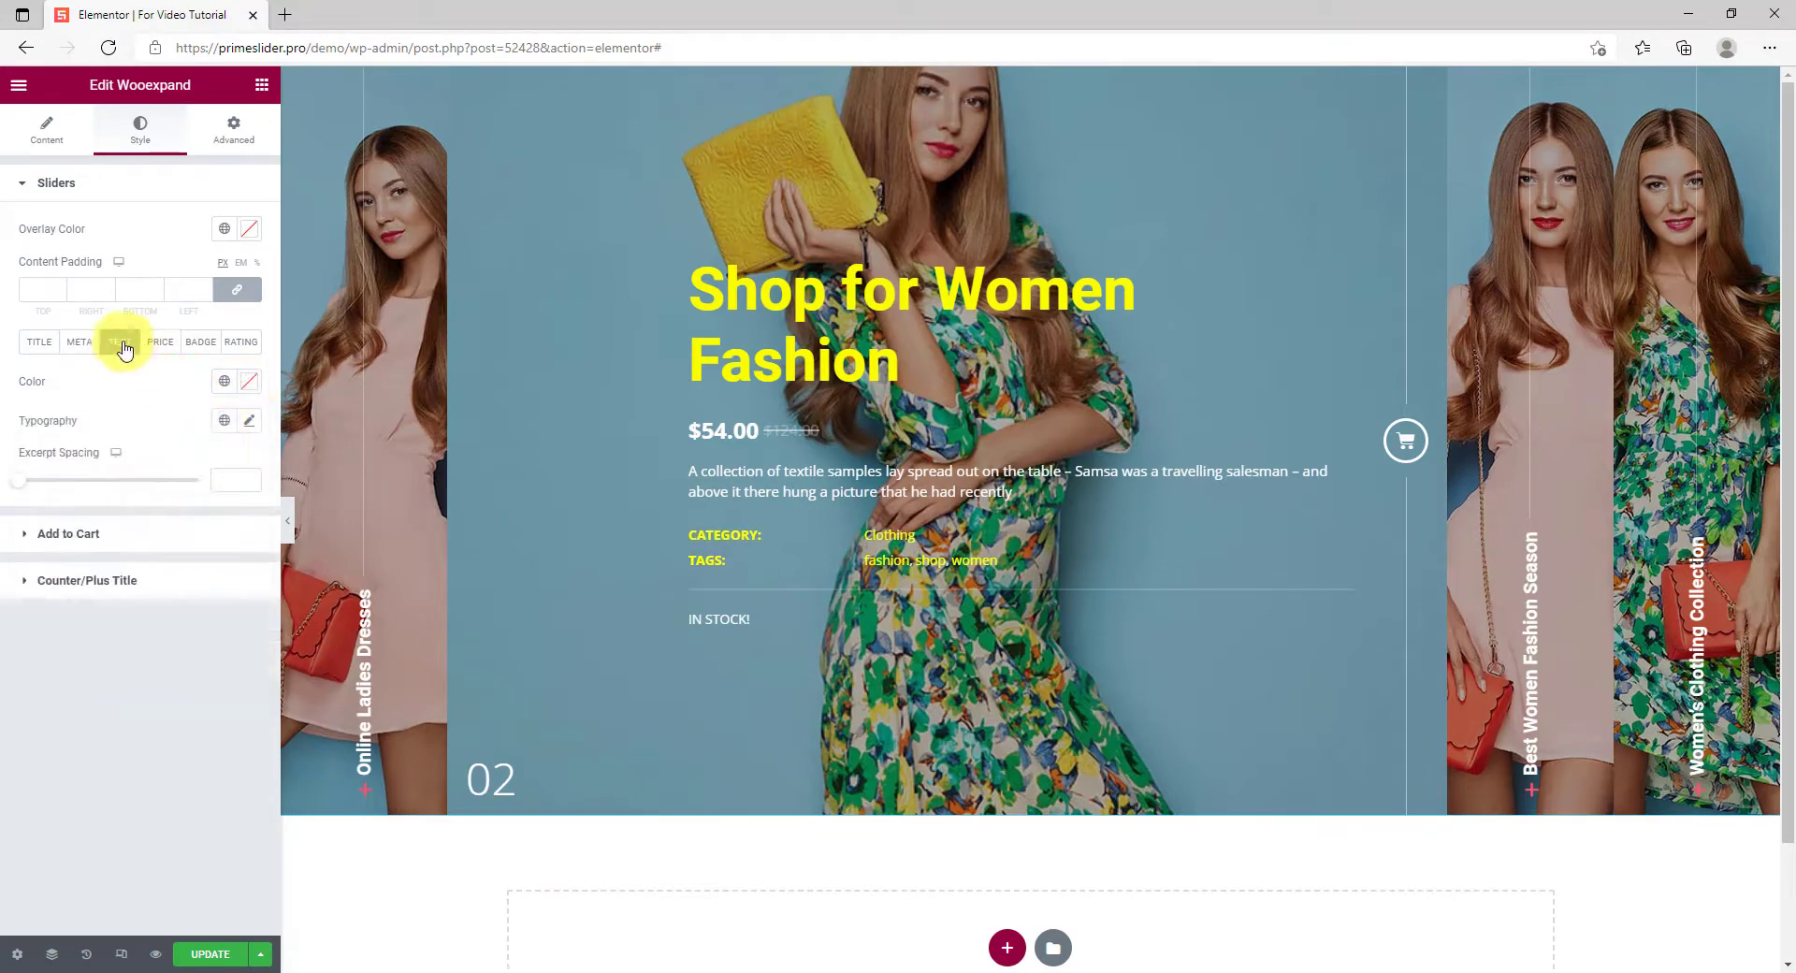
click(247, 385)
text(#FBFF00)
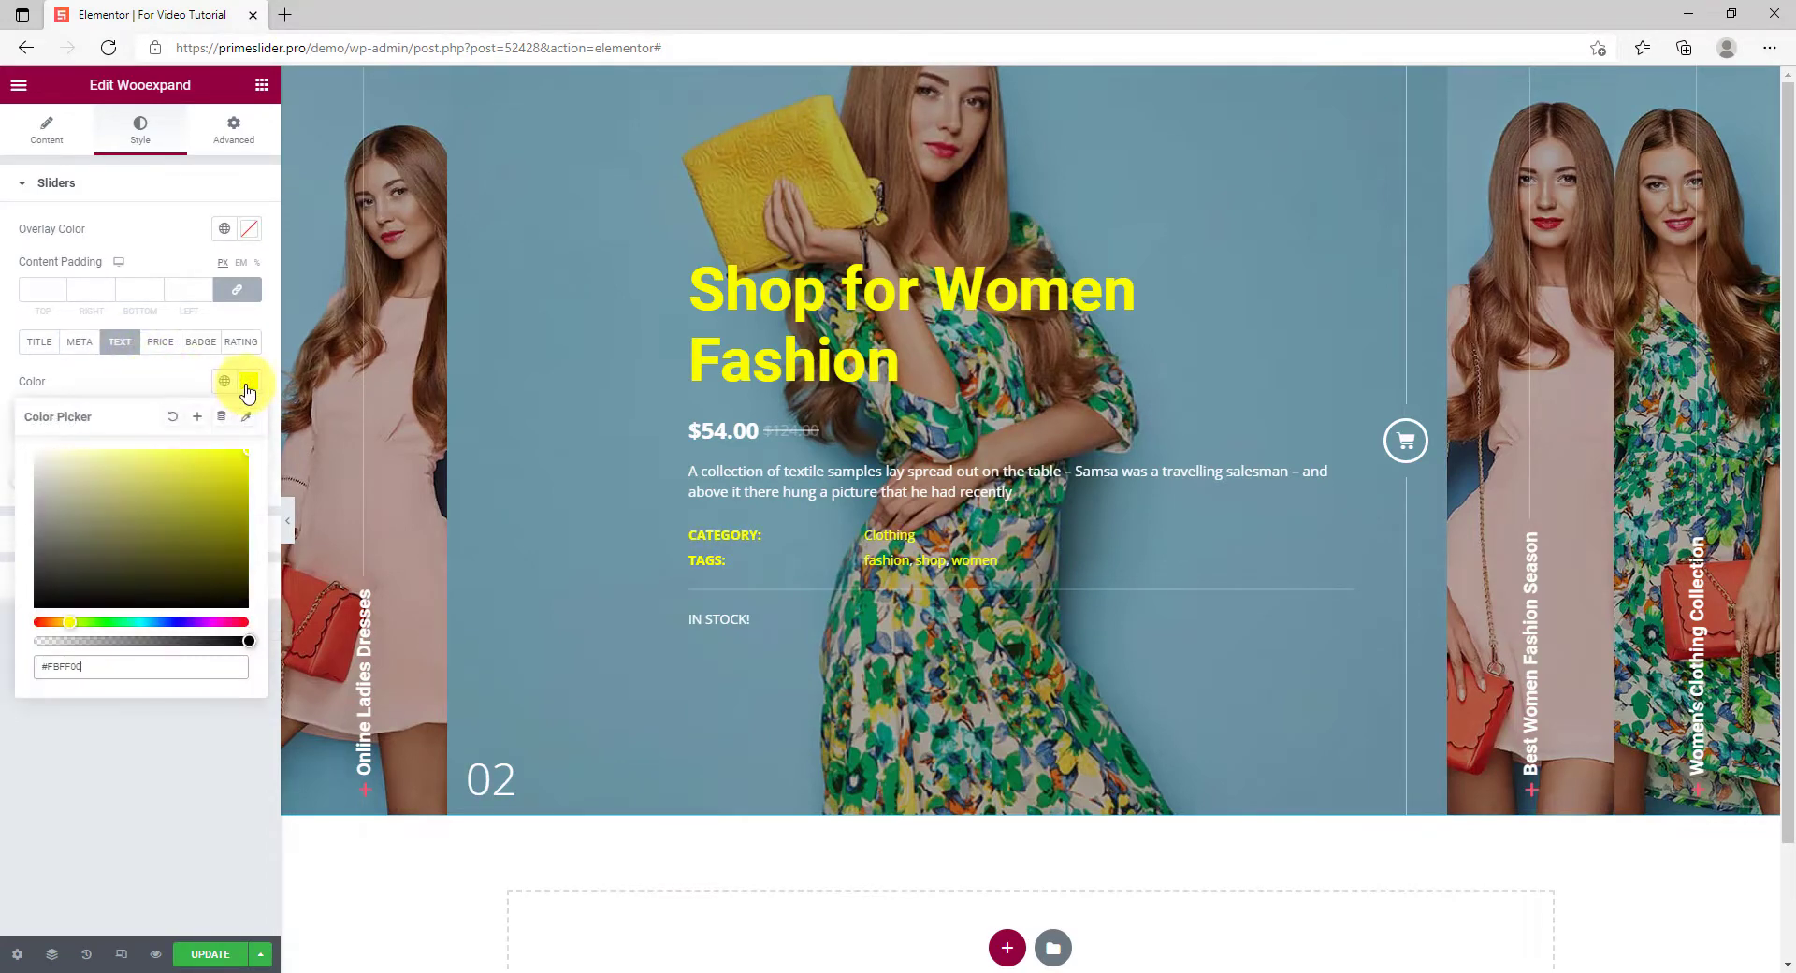
click(163, 384)
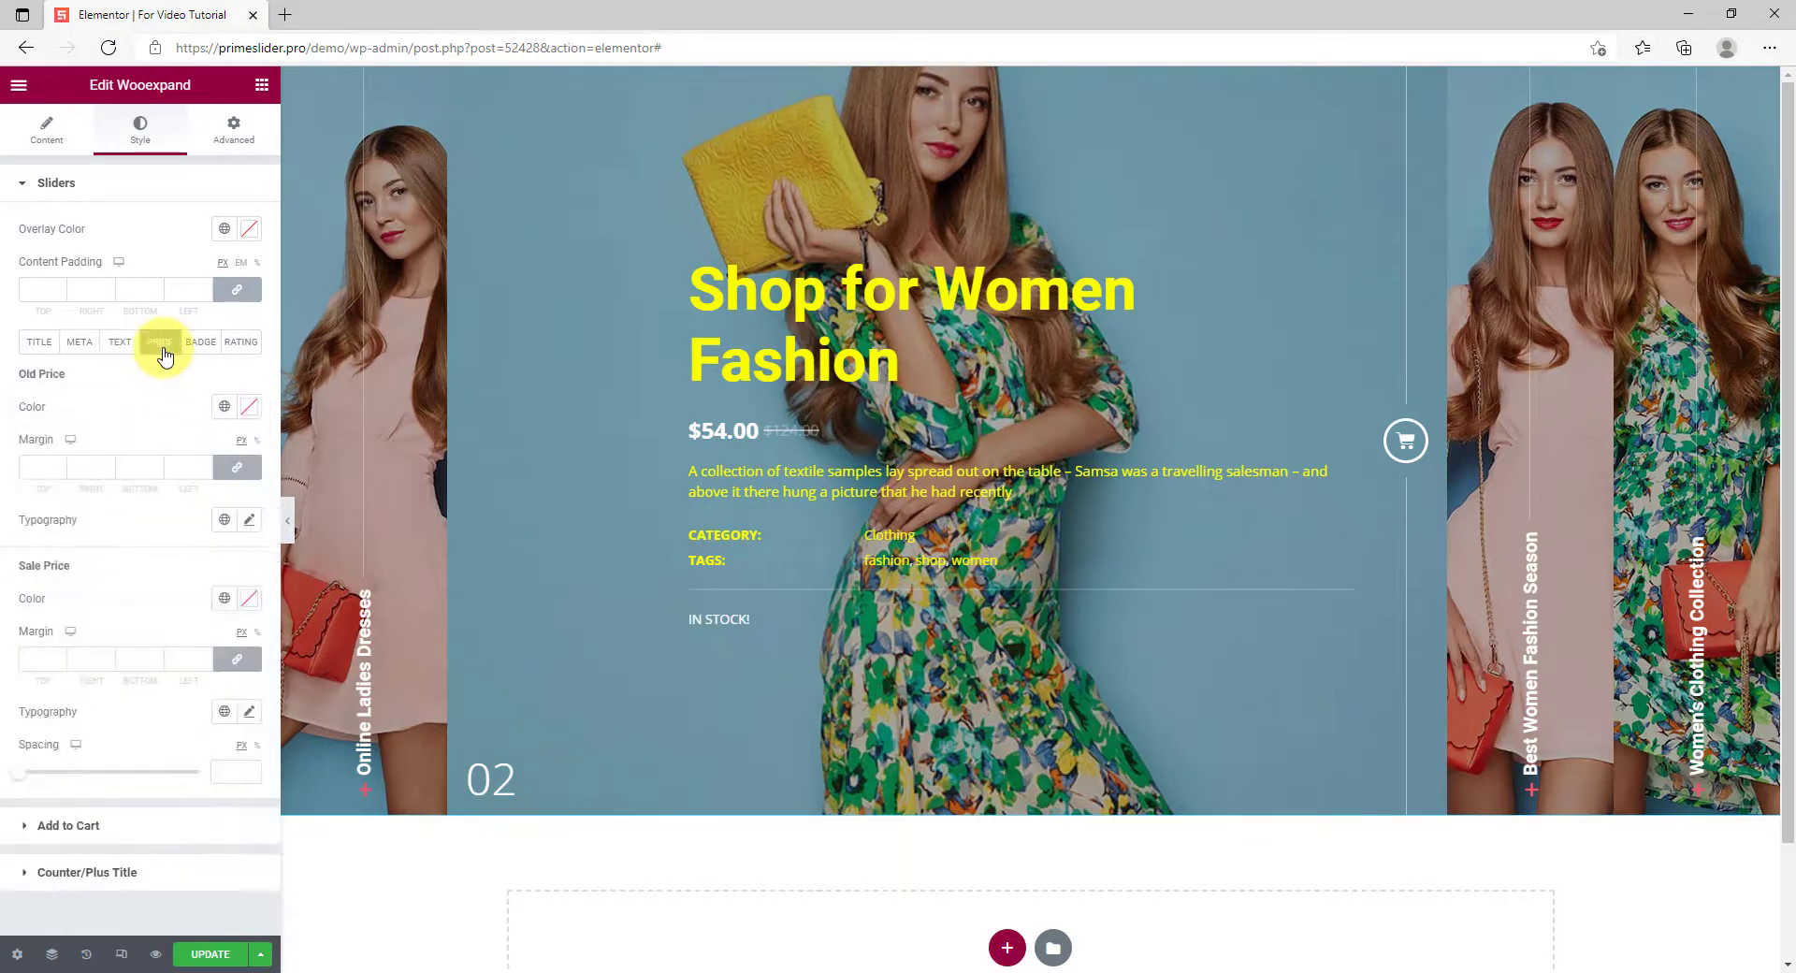
mouse_move(140, 660)
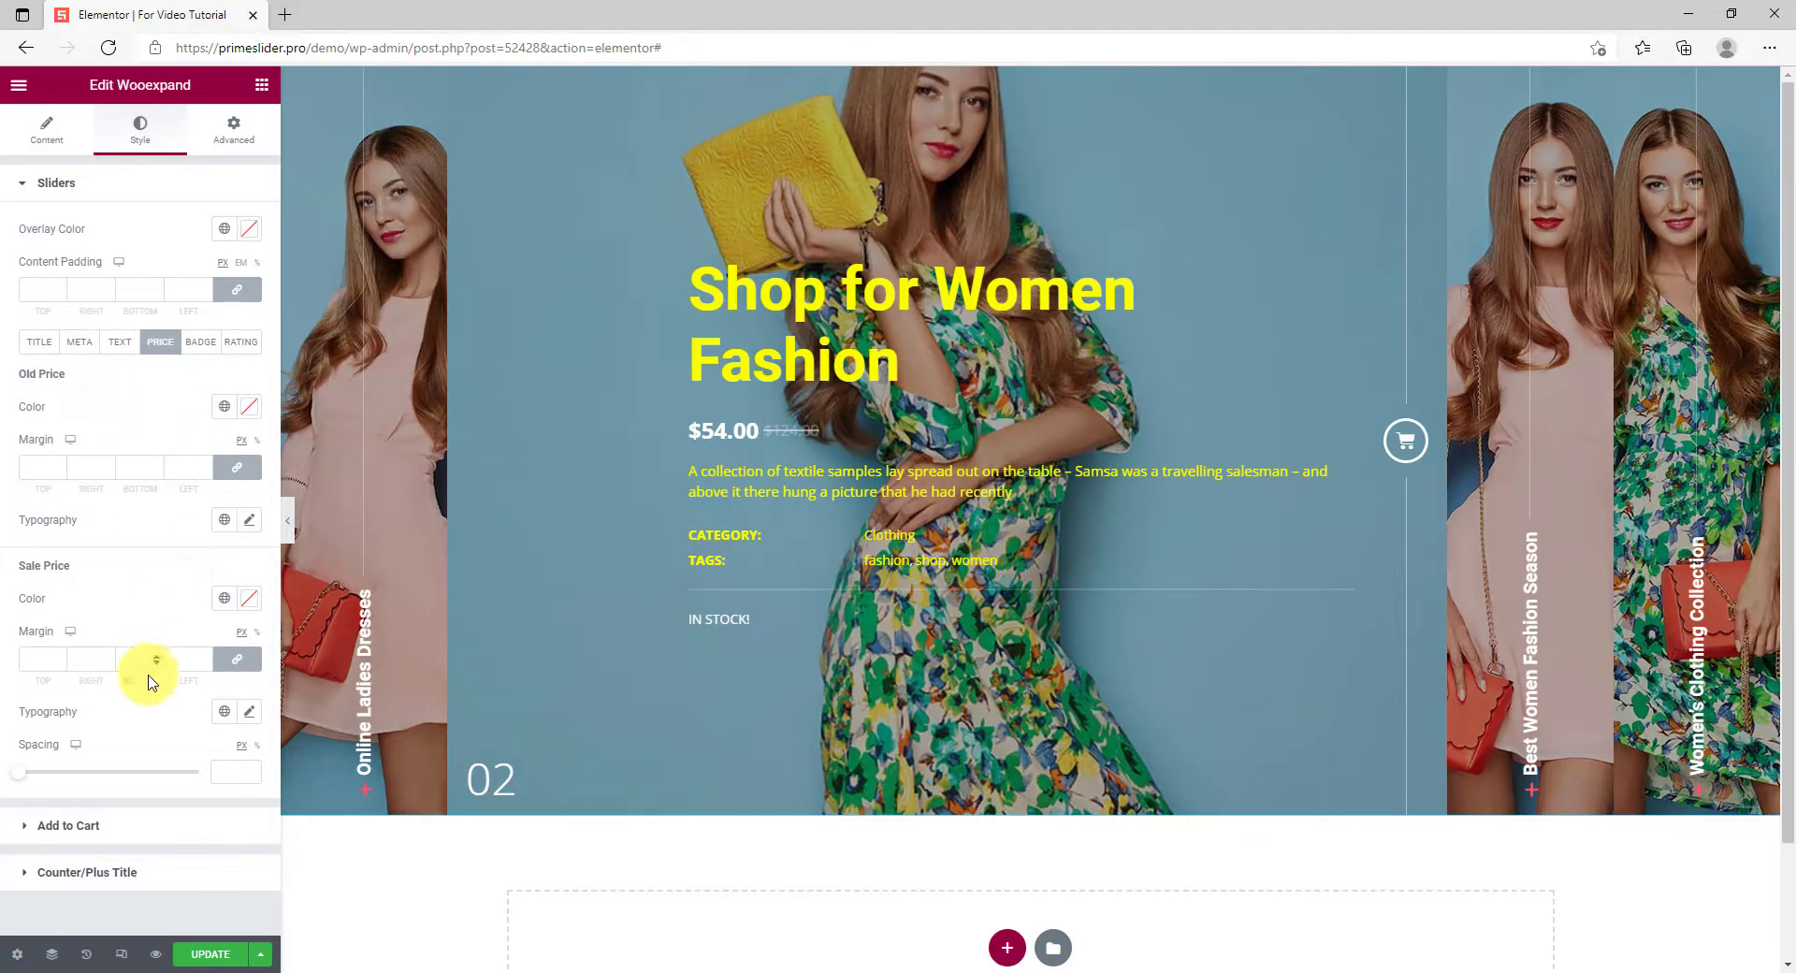
Step: Raise the Sale Price typography size to about 42
click(248, 713)
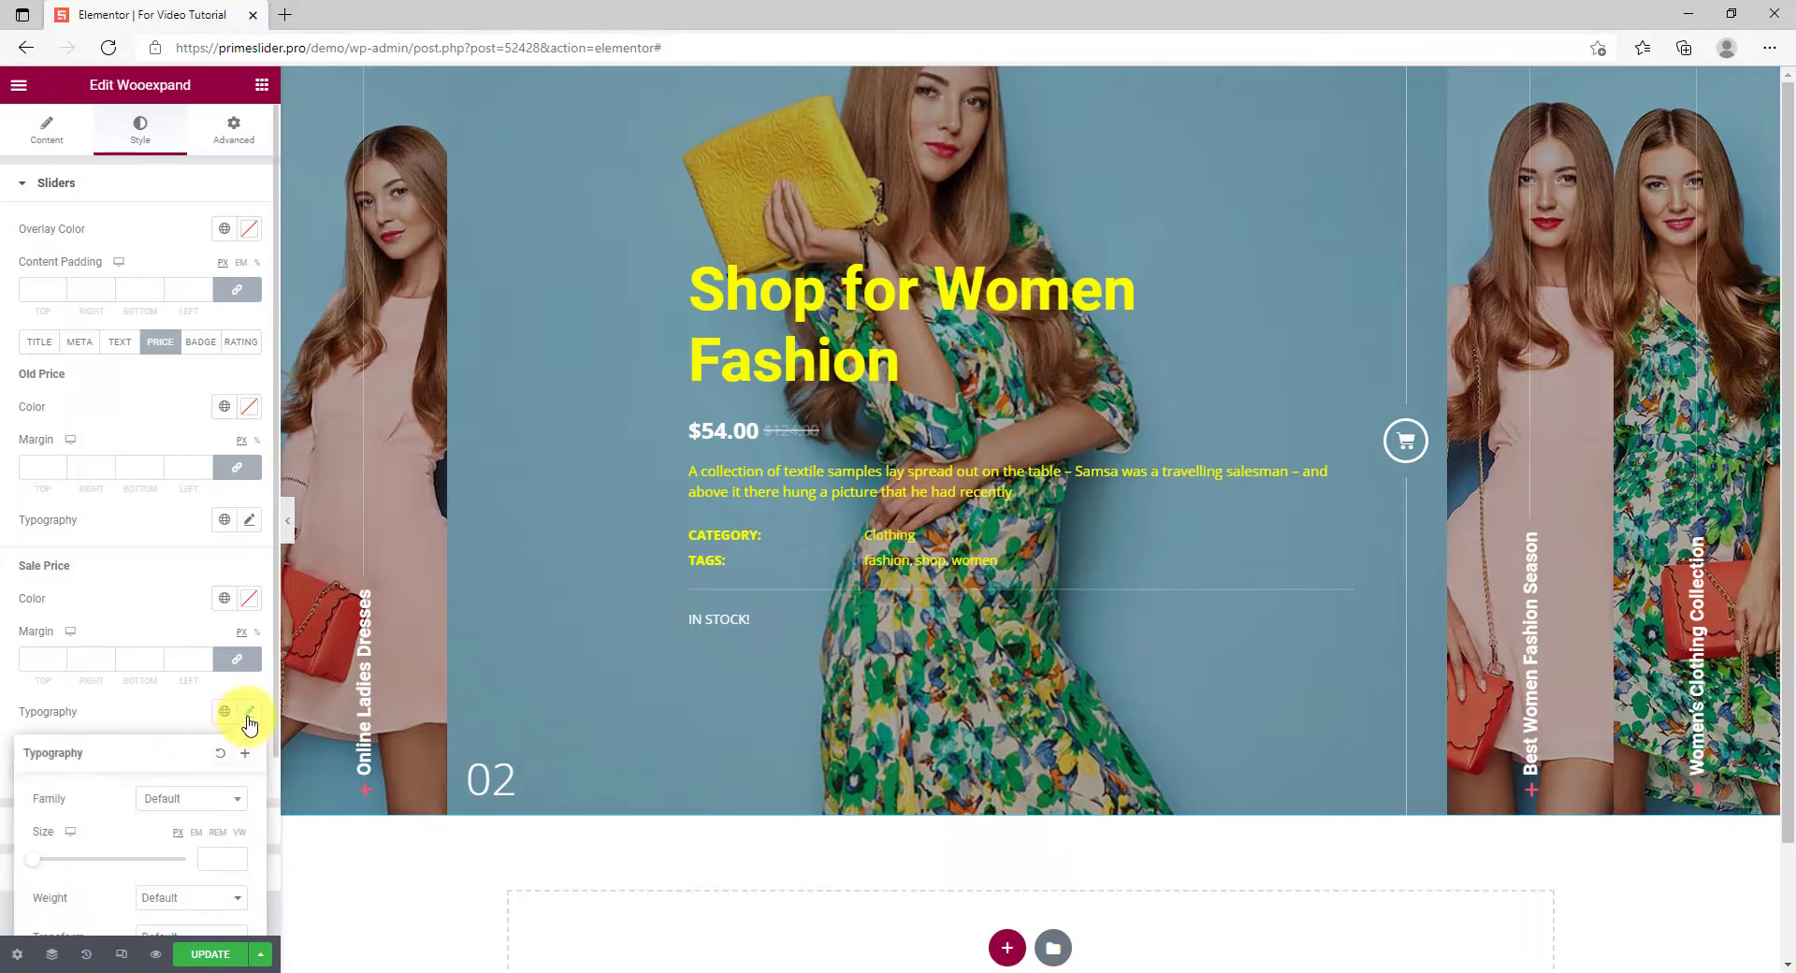
drag(40, 868, 67, 865)
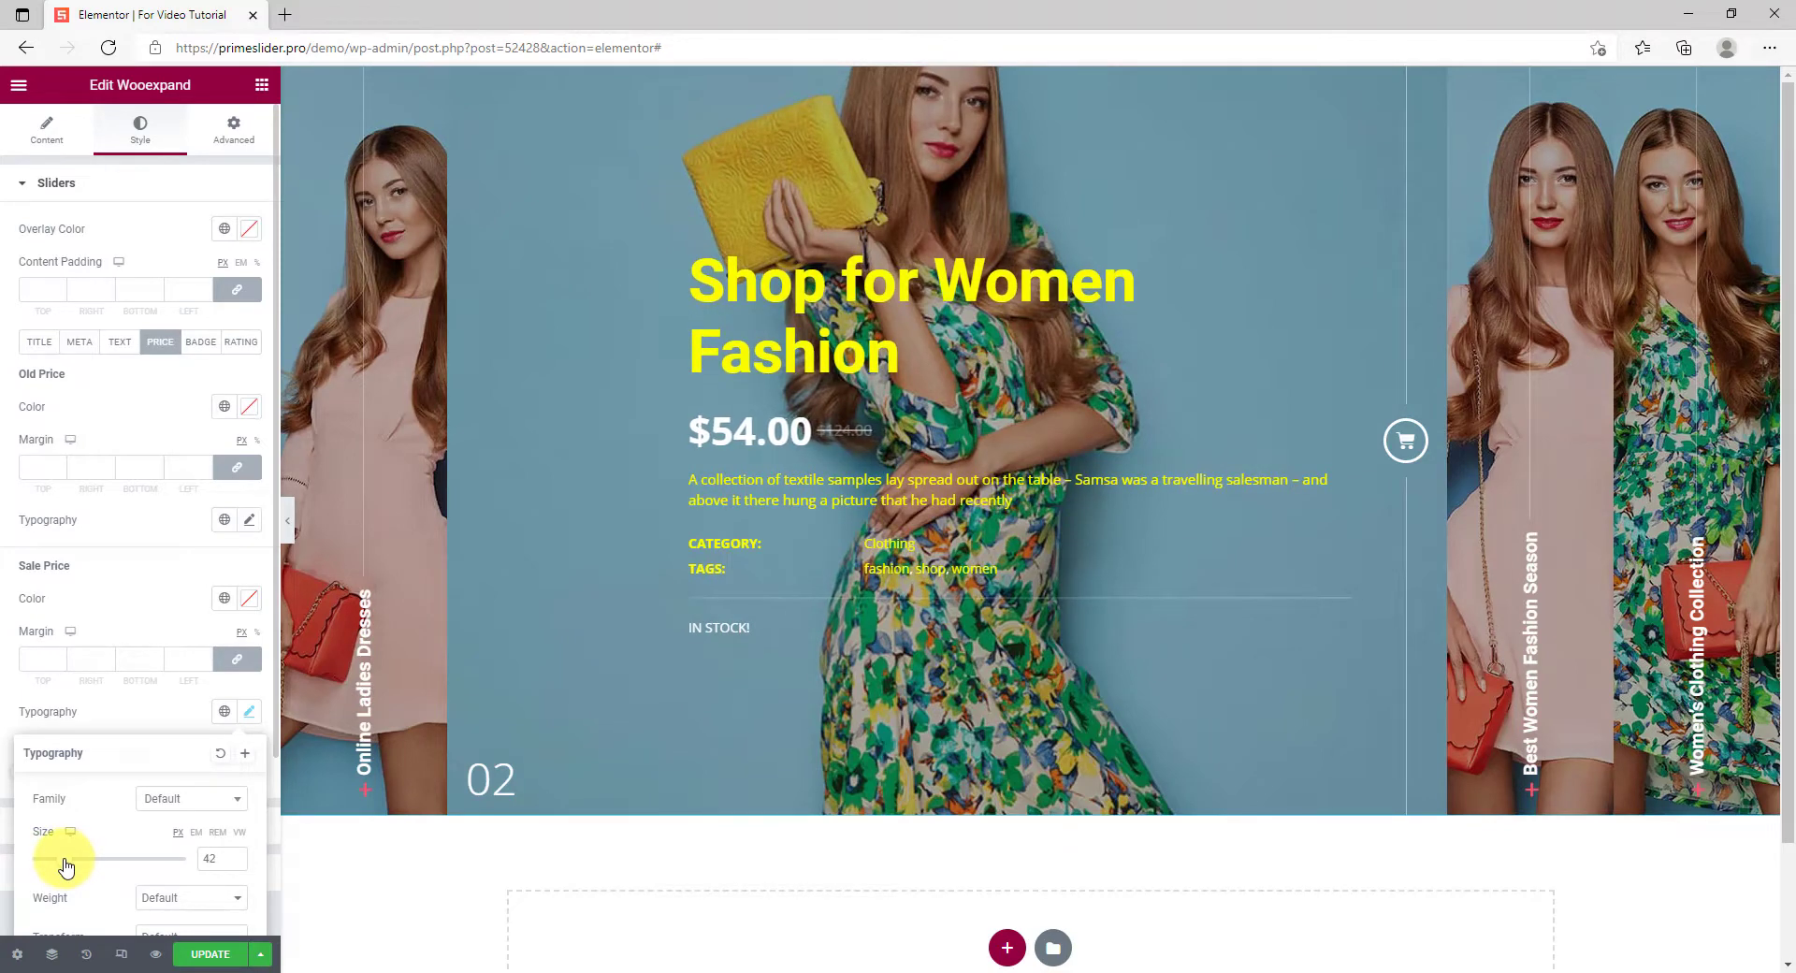
click(176, 713)
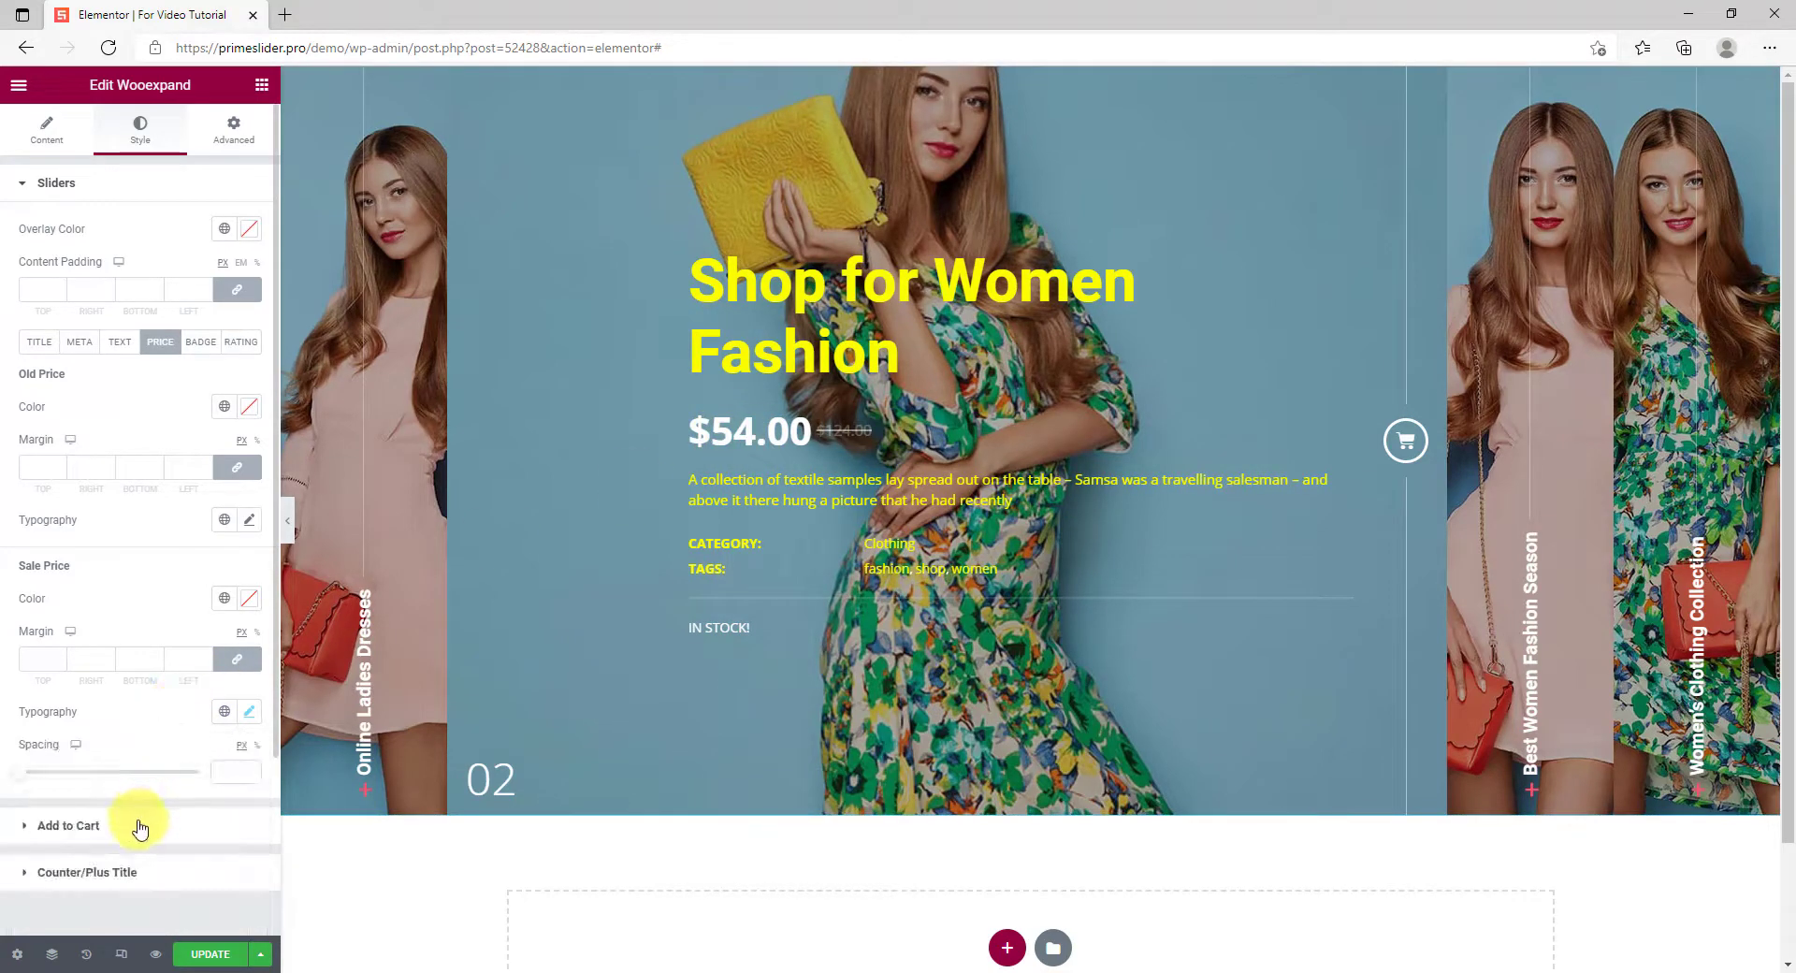
click(139, 827)
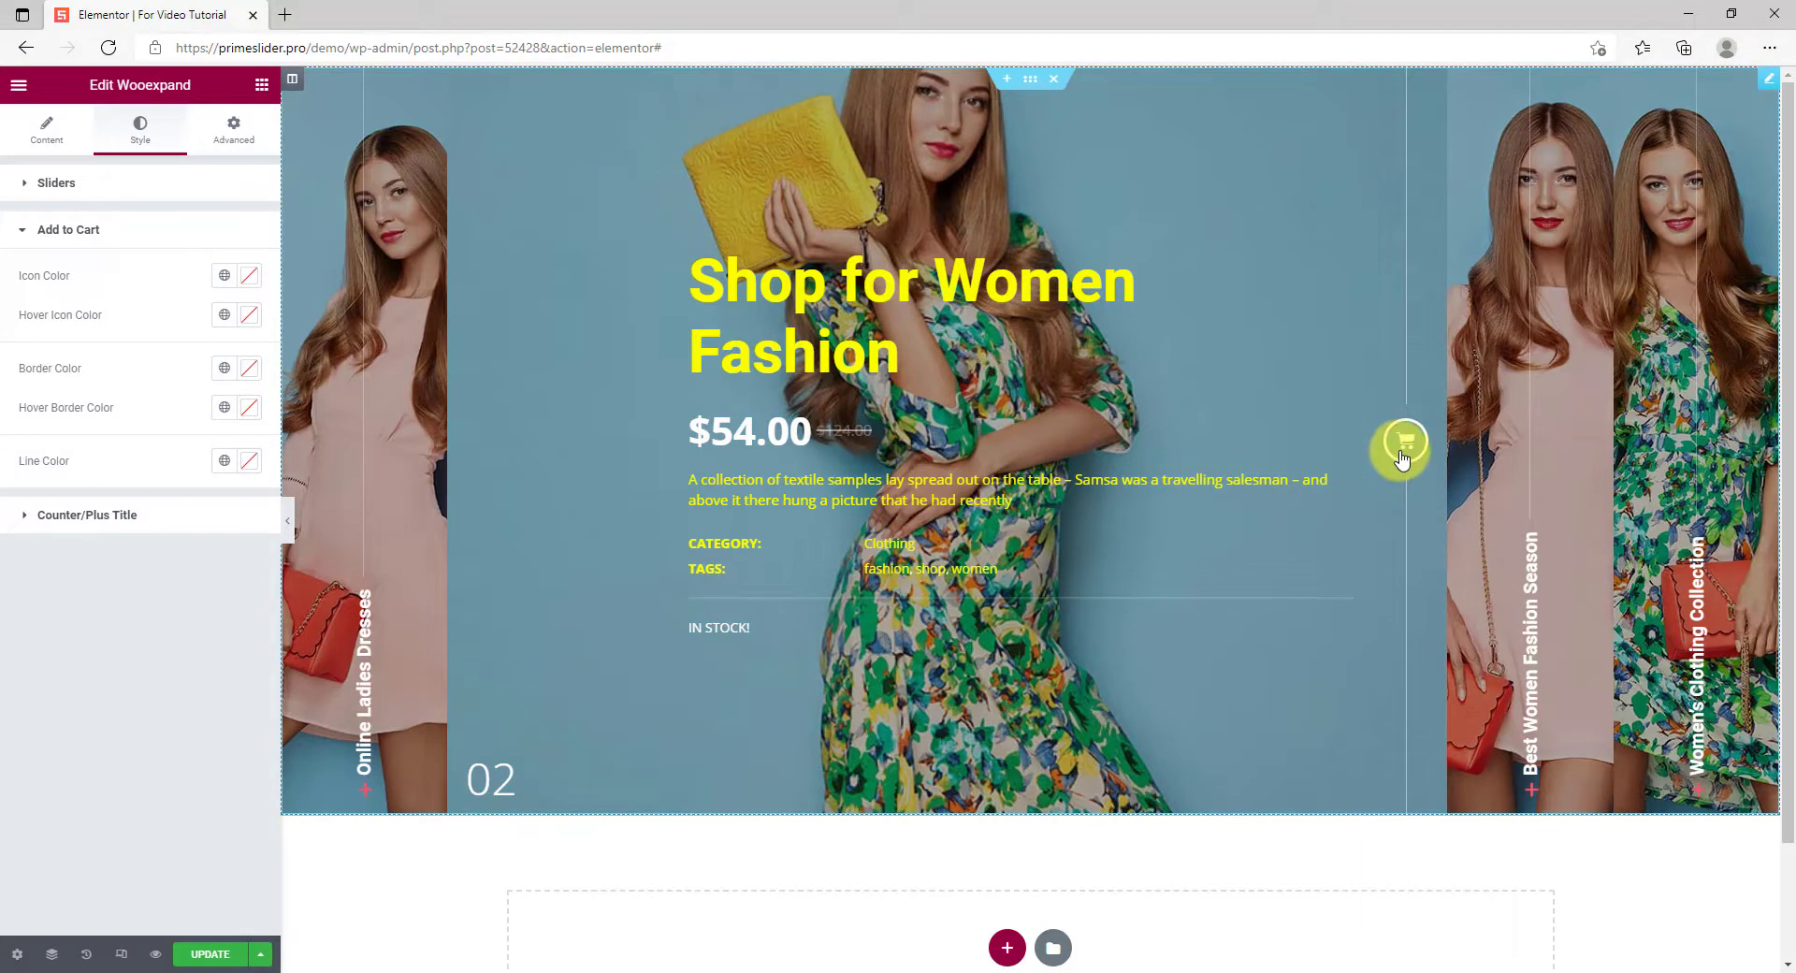
Step: Set the counter number, plus title and icon colours to #FBFF00
click(193, 520)
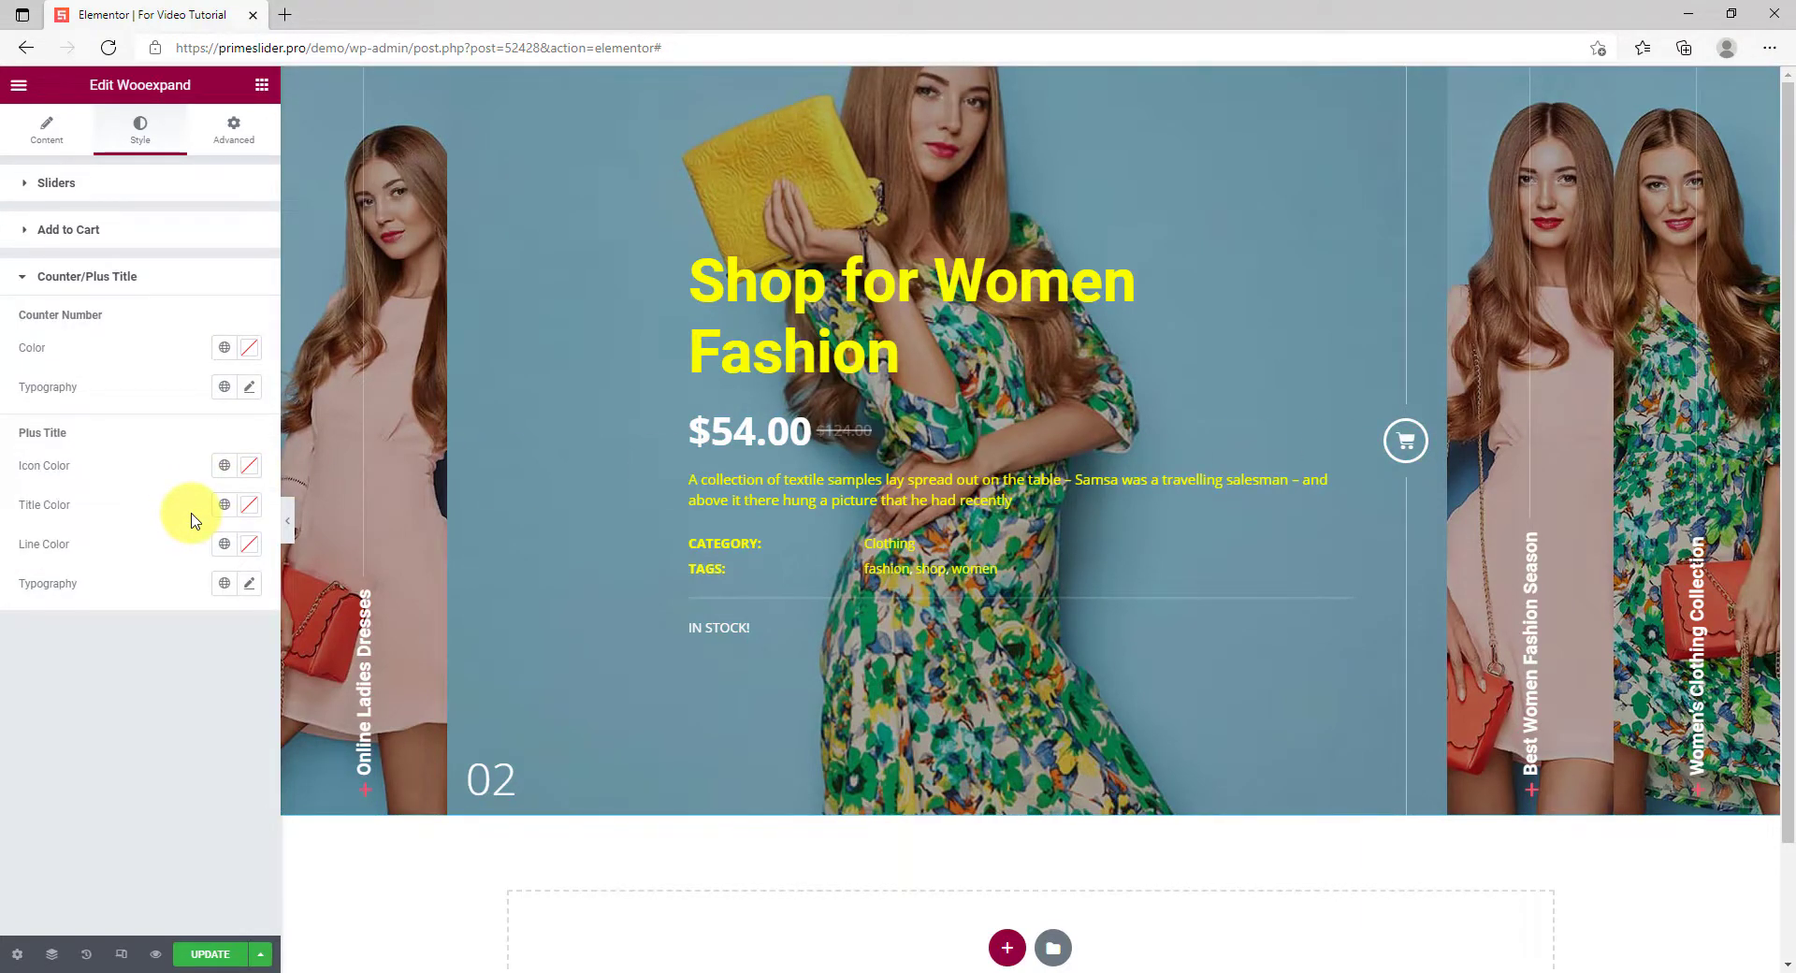
click(248, 348)
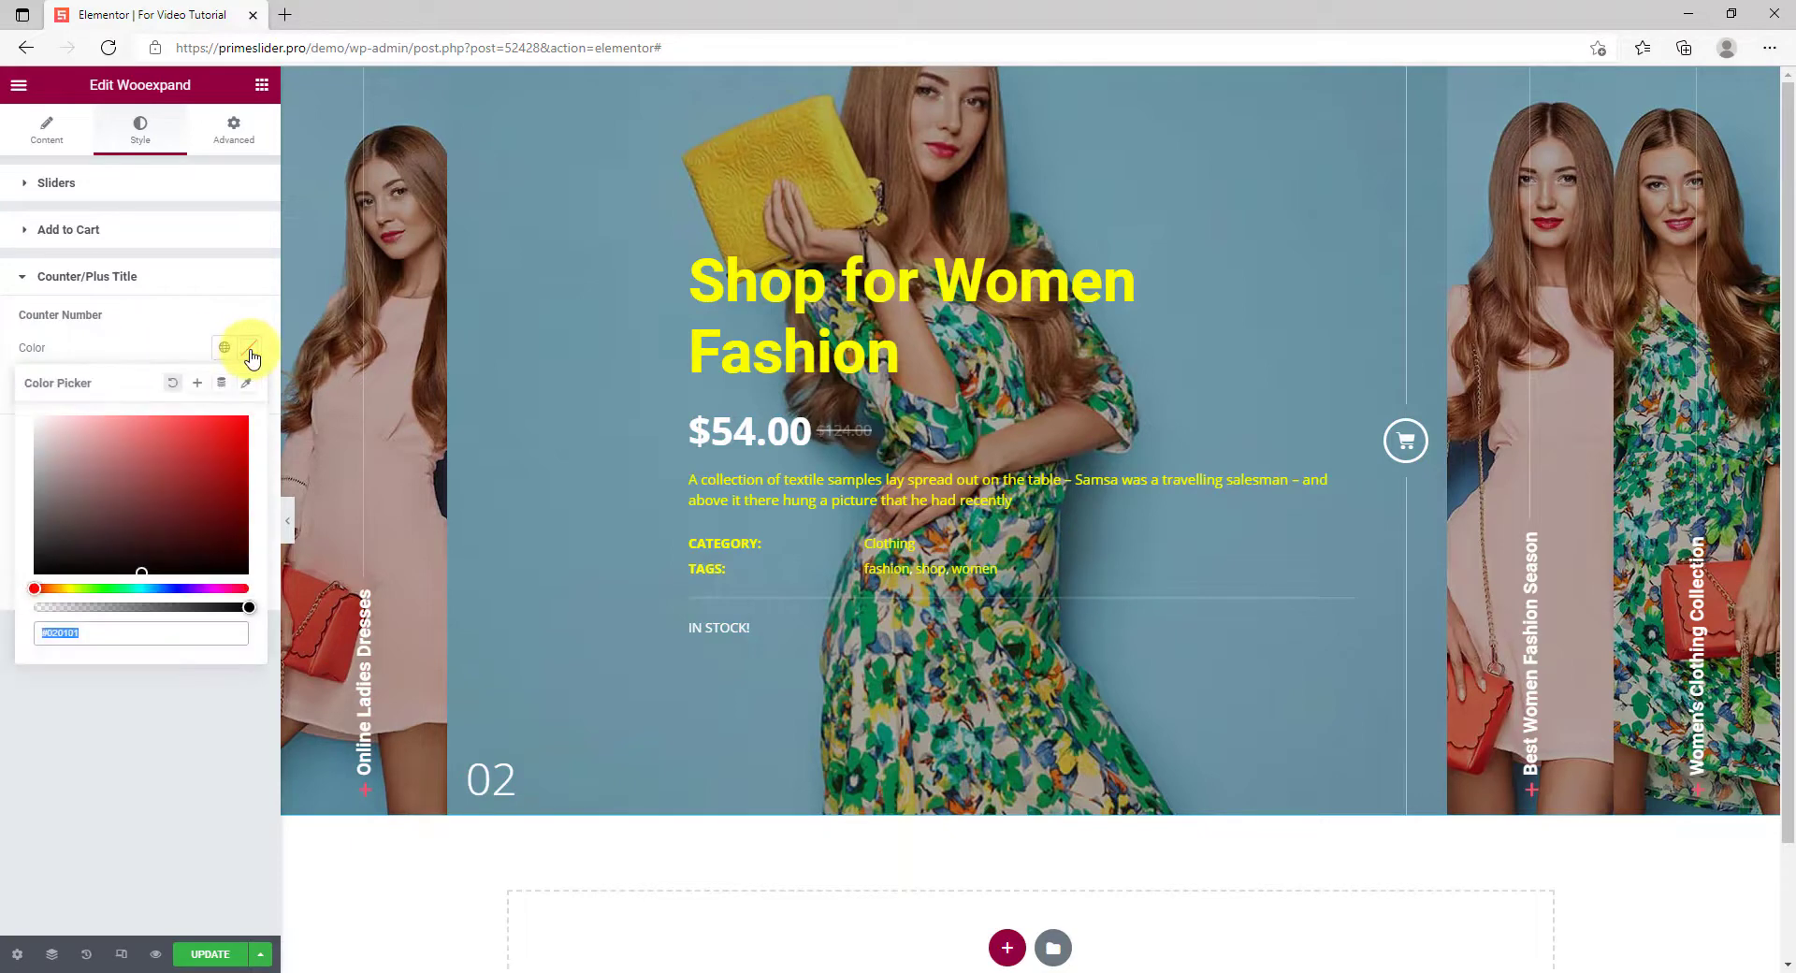
text(#FBFF00)
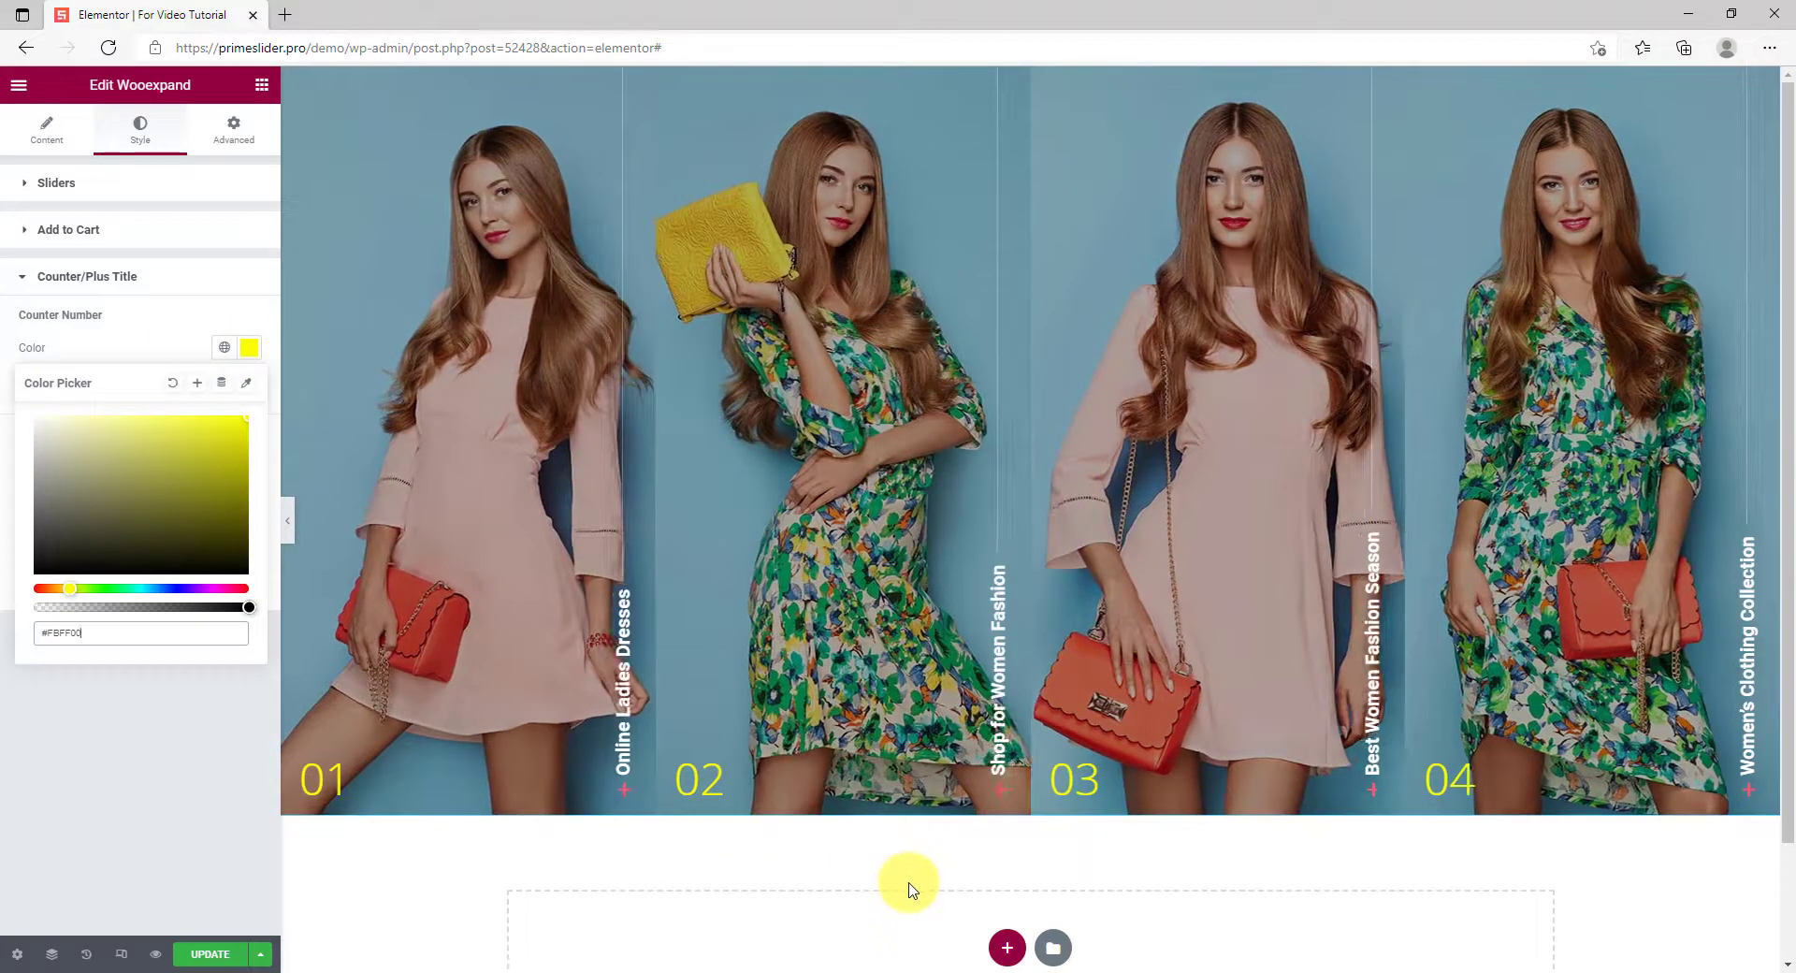
click(132, 353)
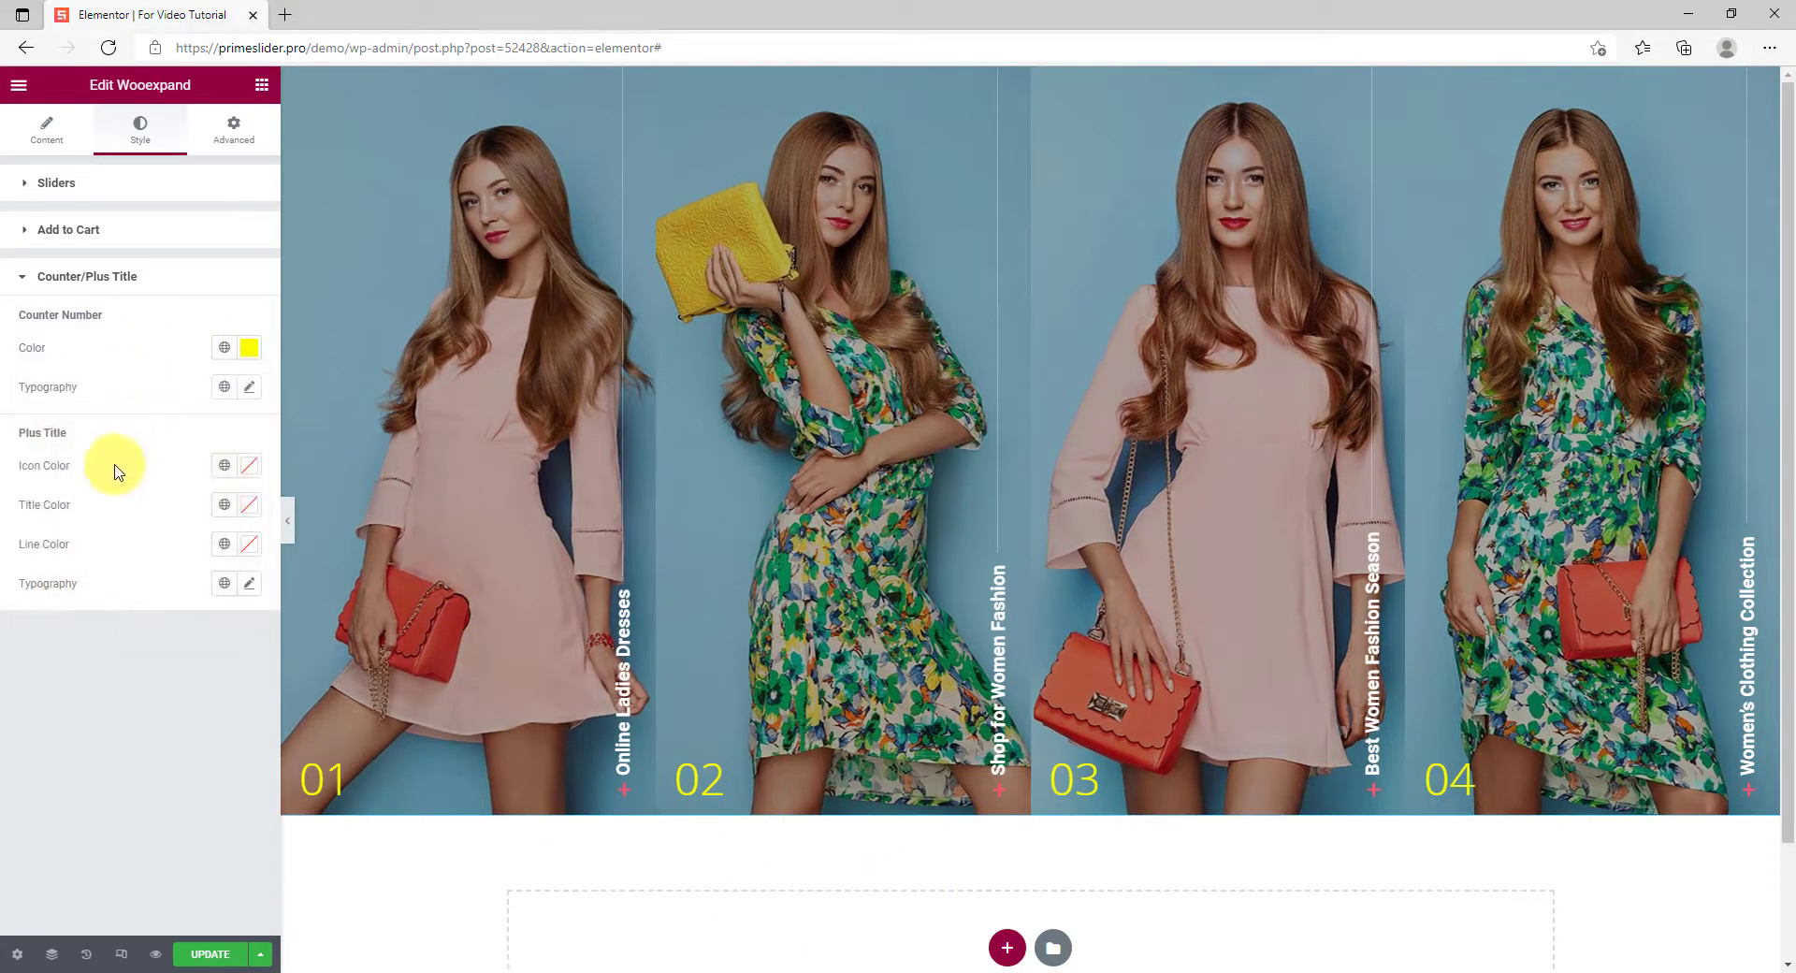
click(249, 505)
text(#FBFF00)
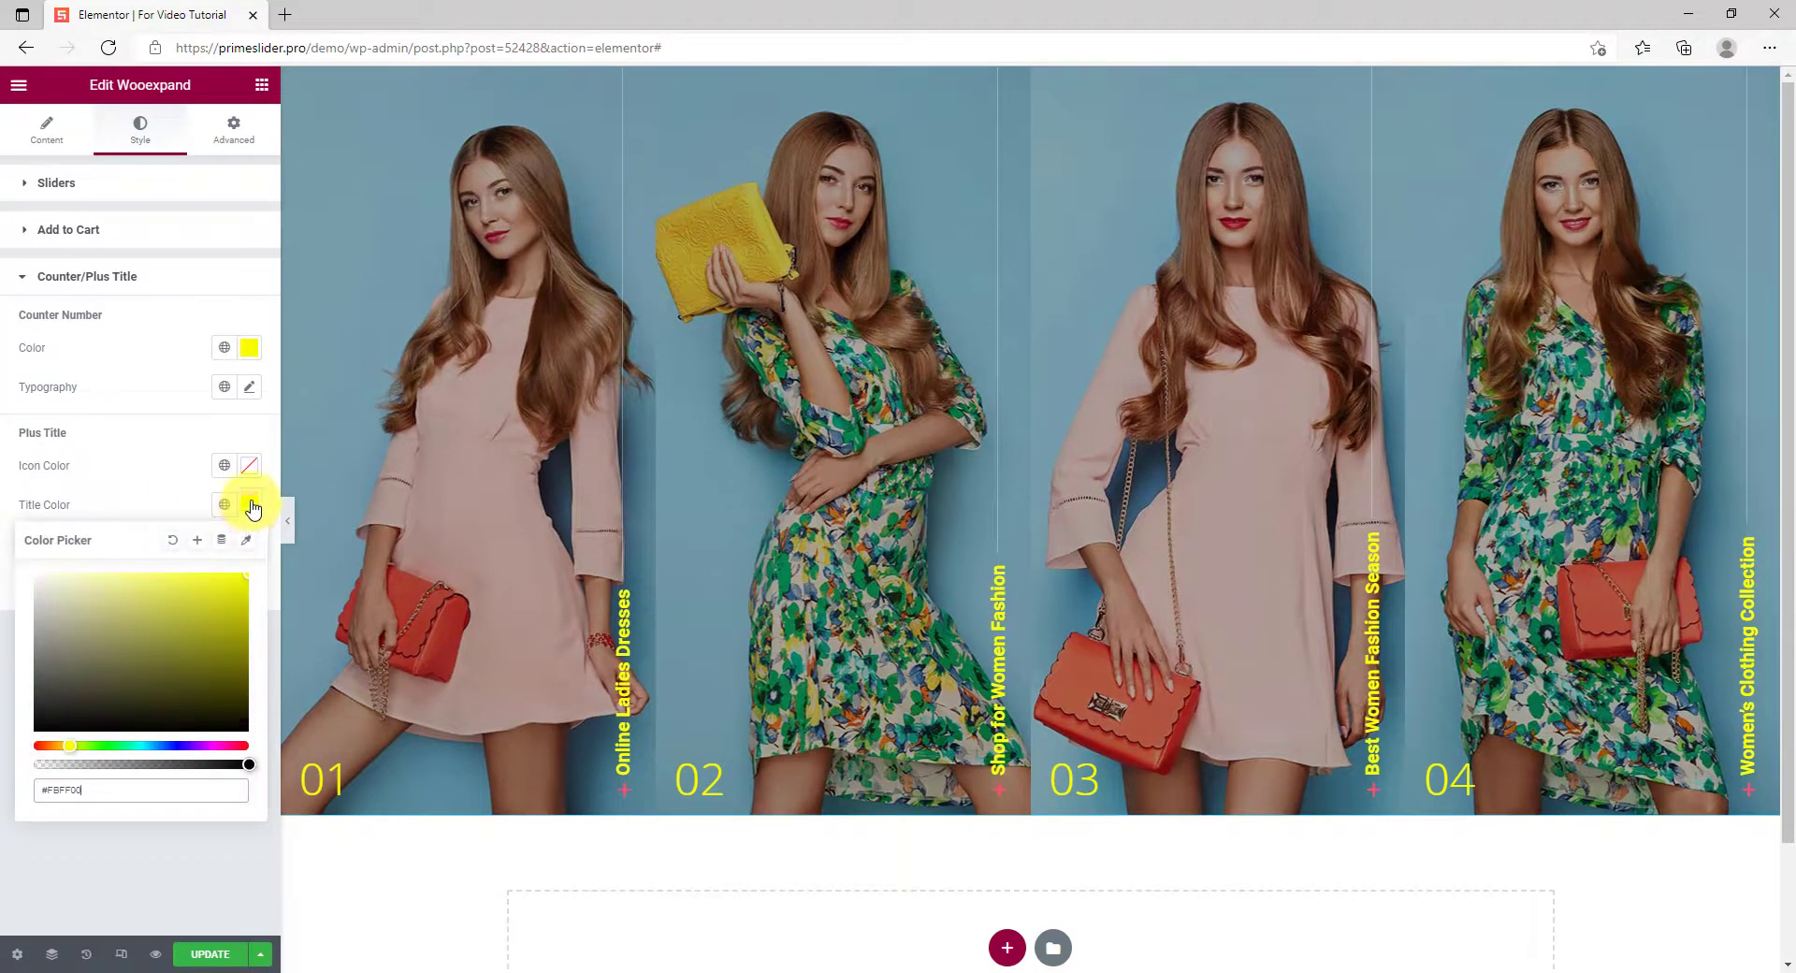
click(250, 464)
click(186, 468)
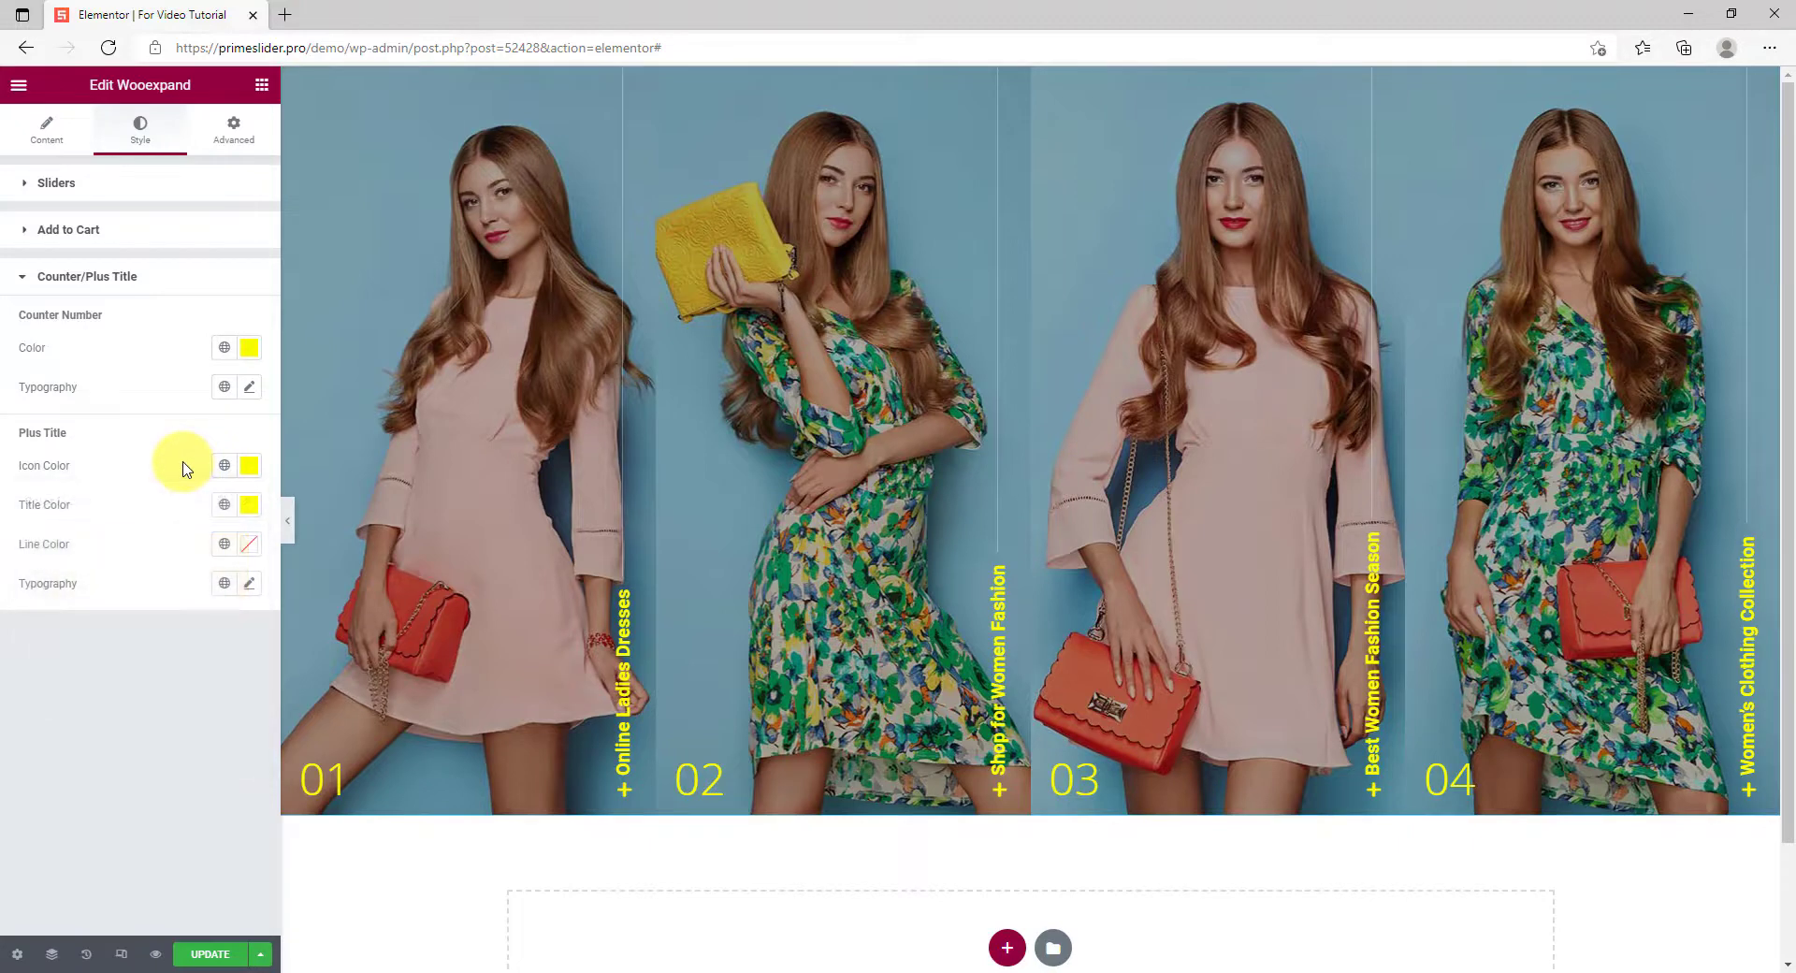
Step: Collapse the Elementor panel to preview the four yellow-styled fashion panels
click(288, 520)
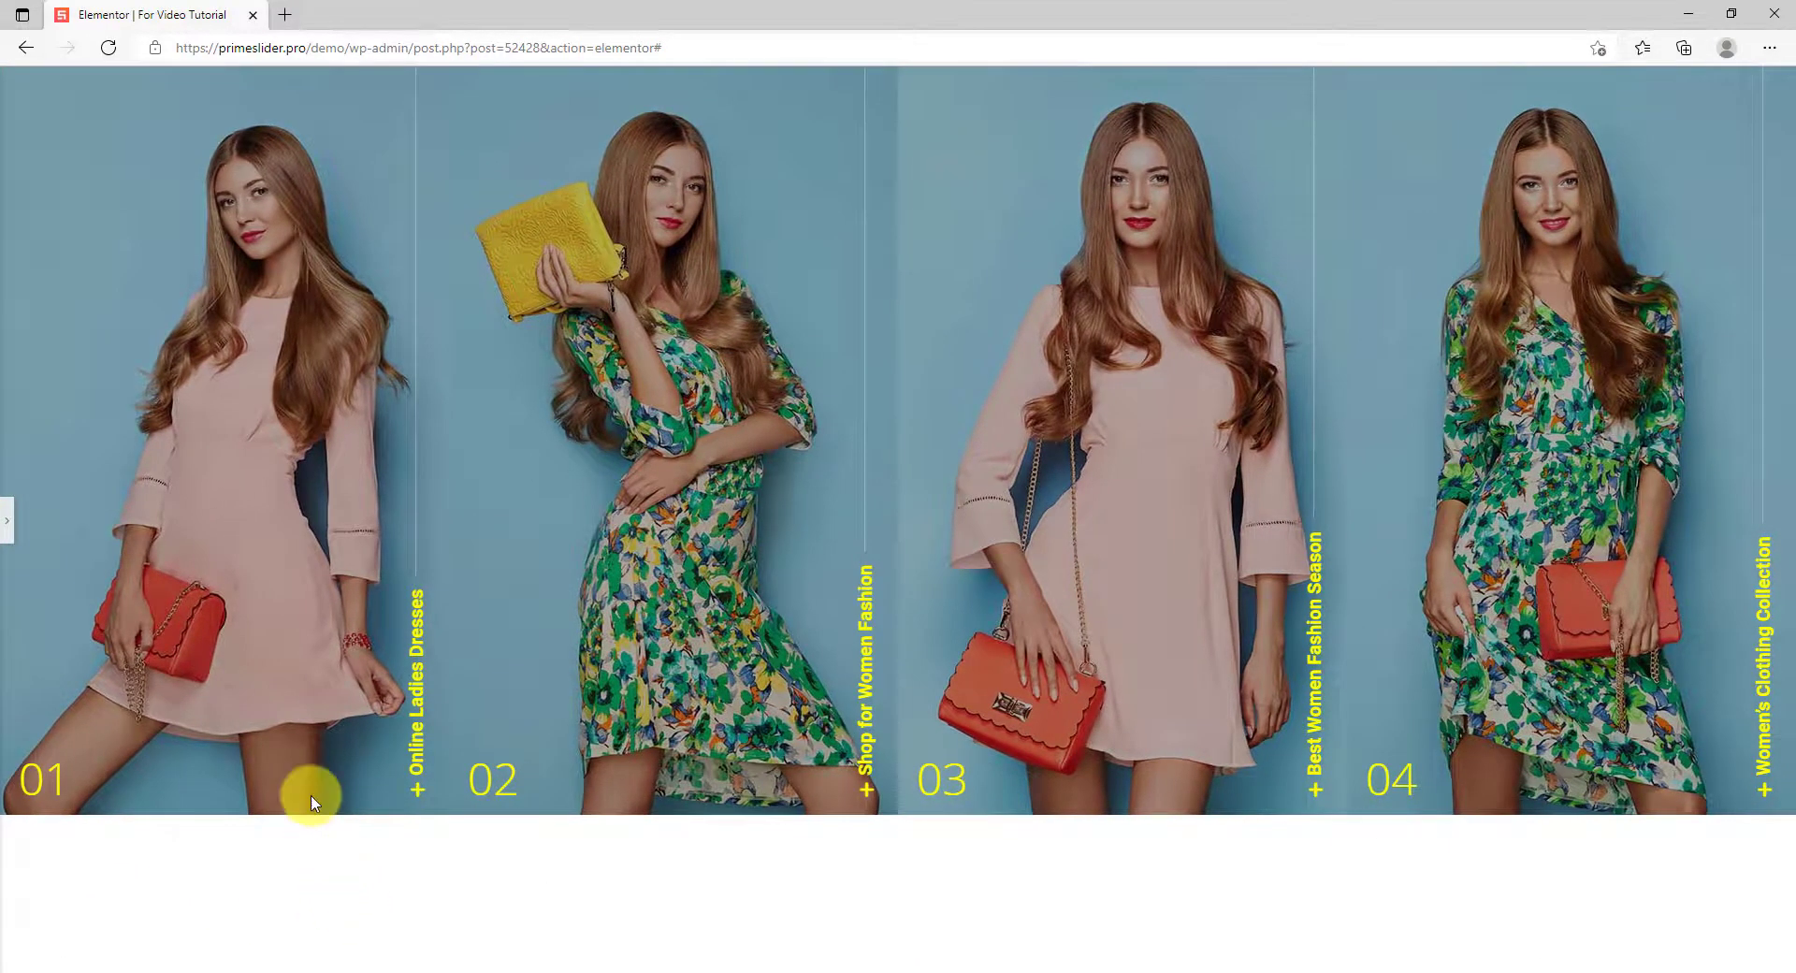